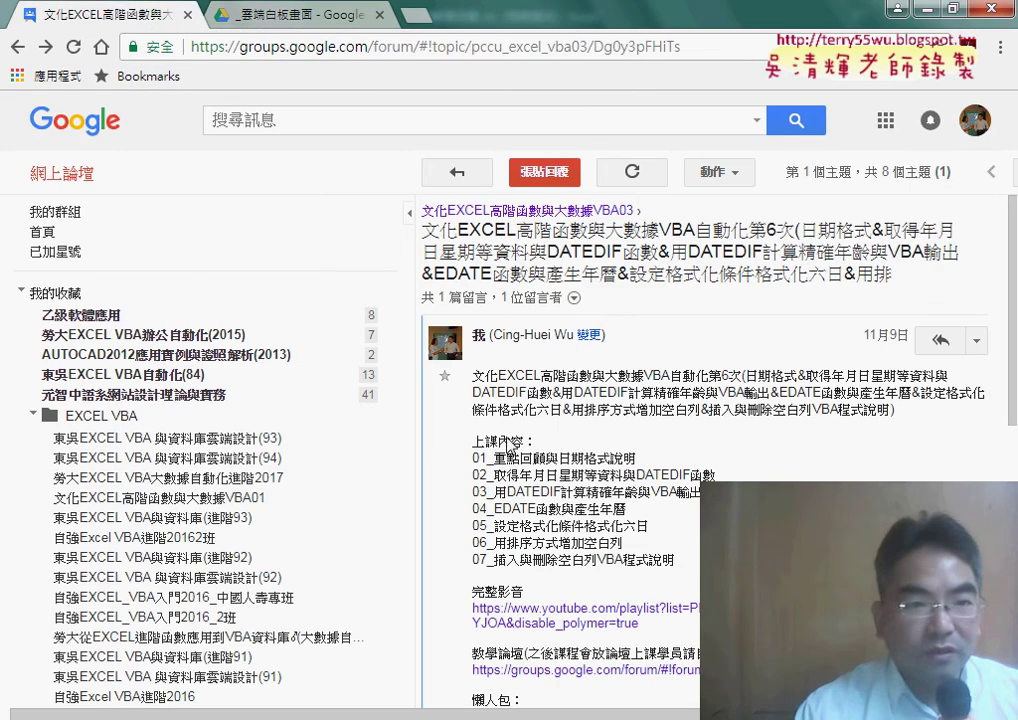
Reopen the sixth lesson's forum post and highlight items 01–03, including DATEDIF and VBA輸出.
left_click(17, 47)
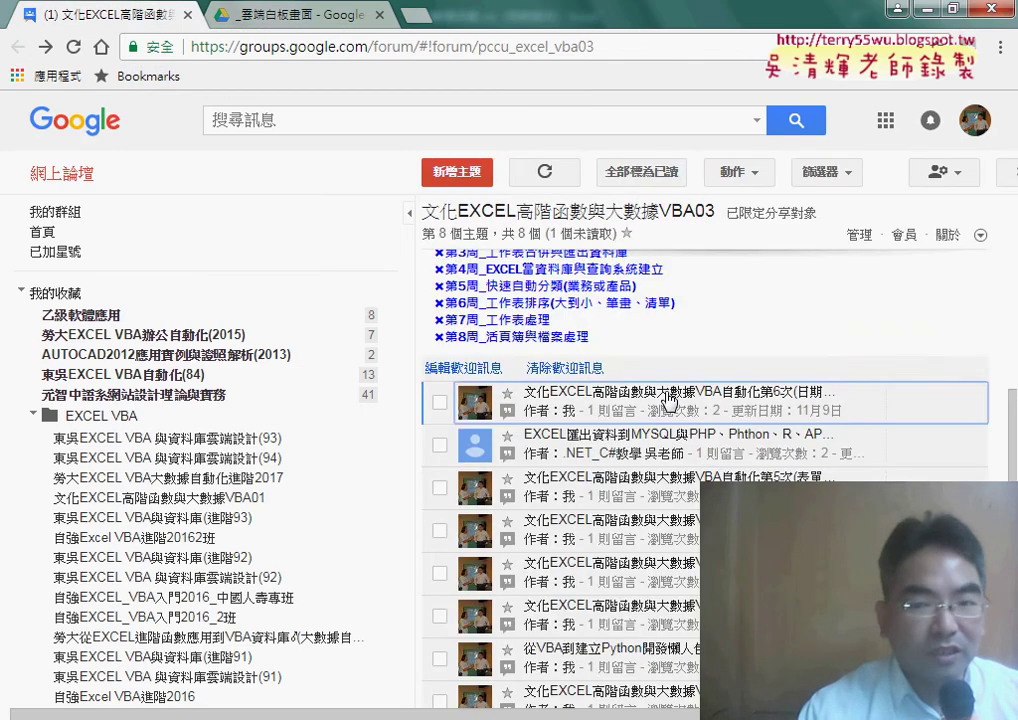
left_click(665, 393)
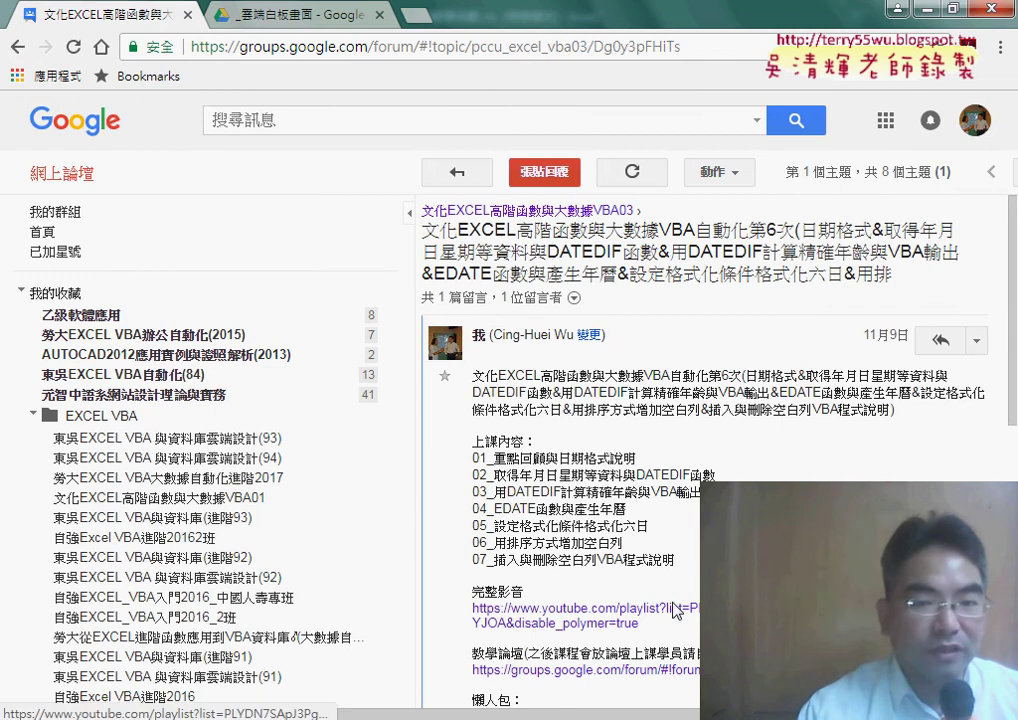
left_click_drag(680, 560, 468, 463)
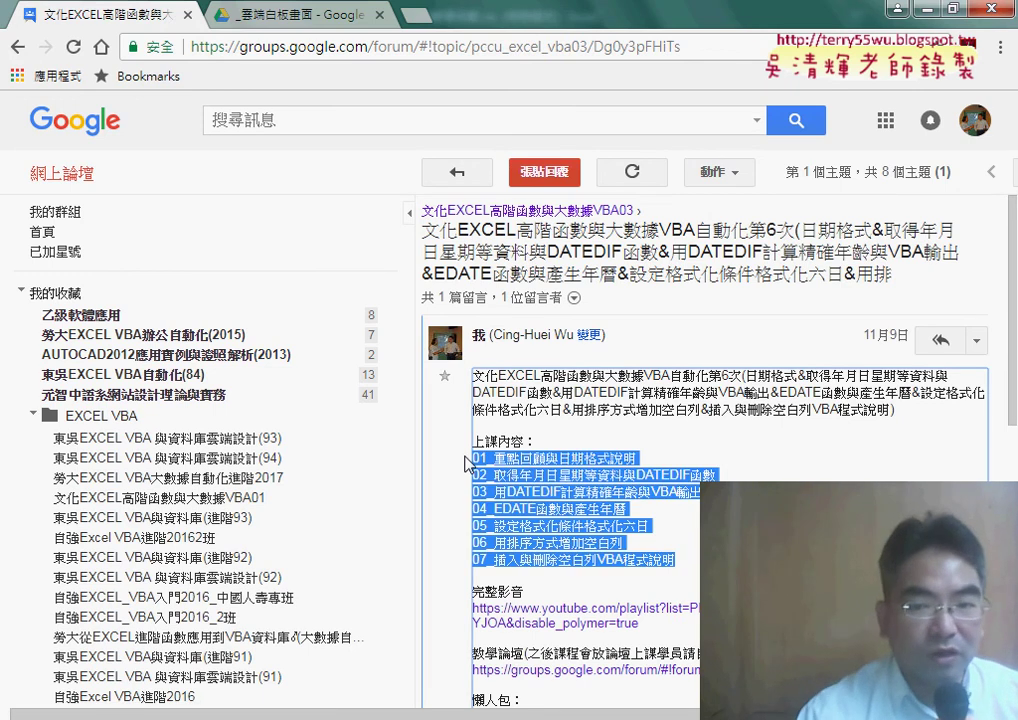
left_click_drag(645, 476, 718, 478)
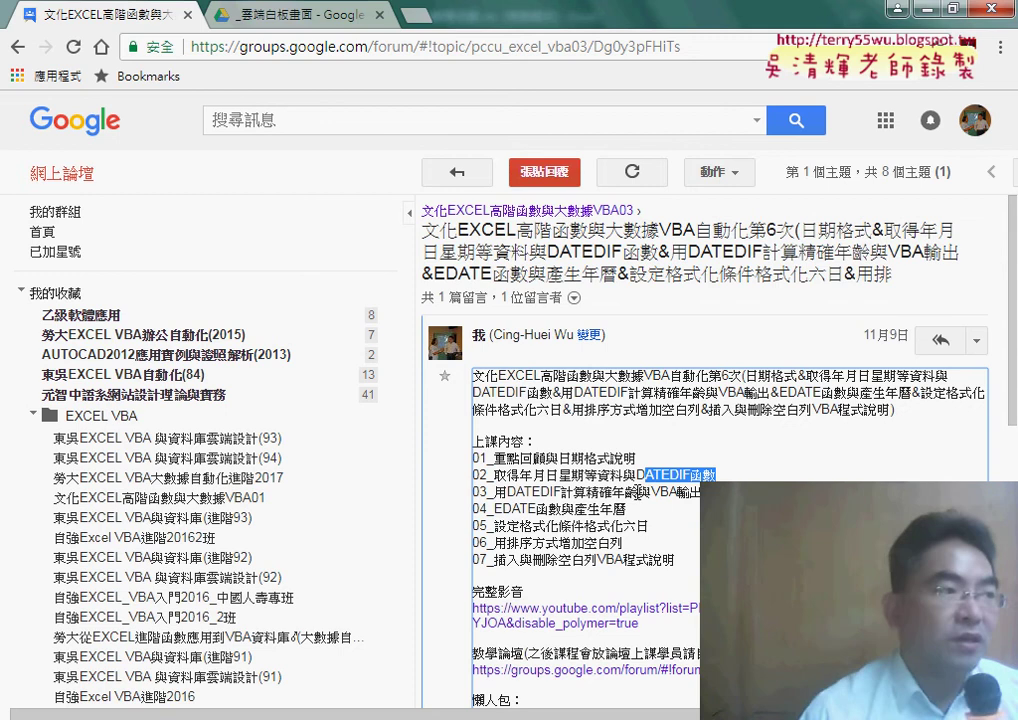
left_click_drag(652, 492, 702, 492)
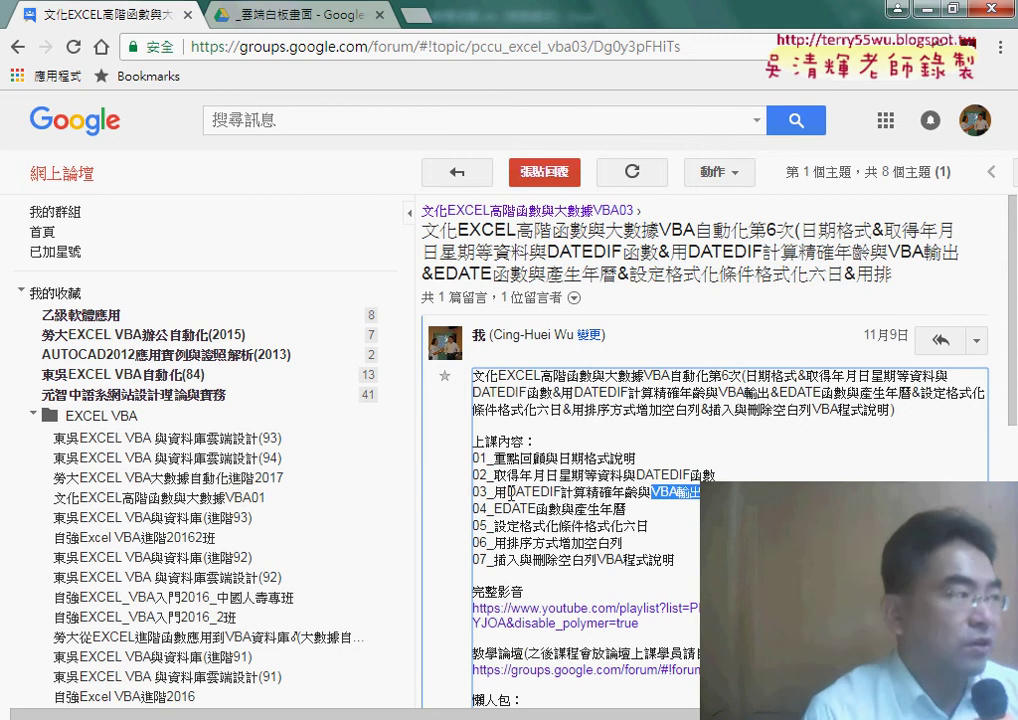
left_click_drag(508, 492, 562, 492)
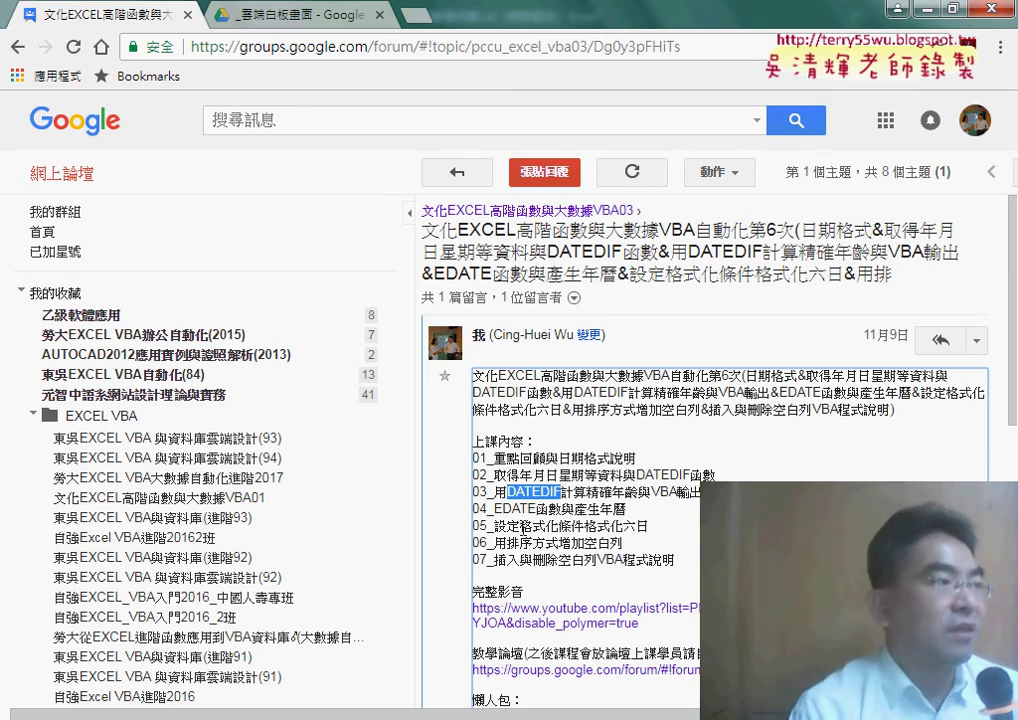
Highlight EDATE函數, the conditional formatting topic, 增加空白列 and 刪除空白列 on items 04–07.
left_click_drag(495, 509, 562, 510)
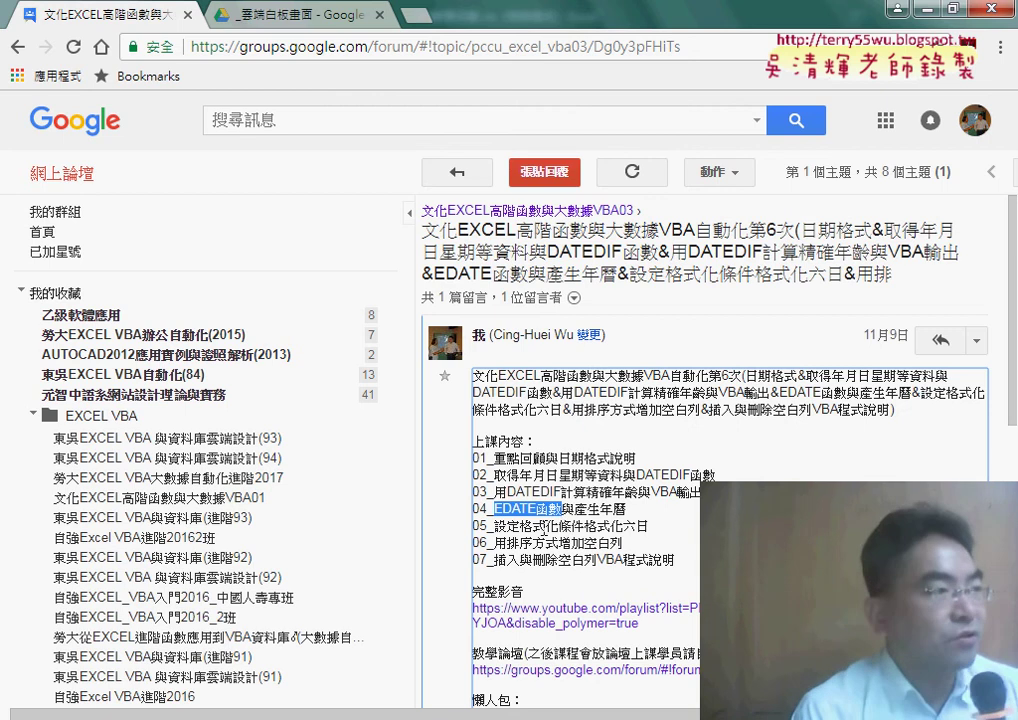
left_click(528, 530)
left_click_drag(521, 527, 648, 527)
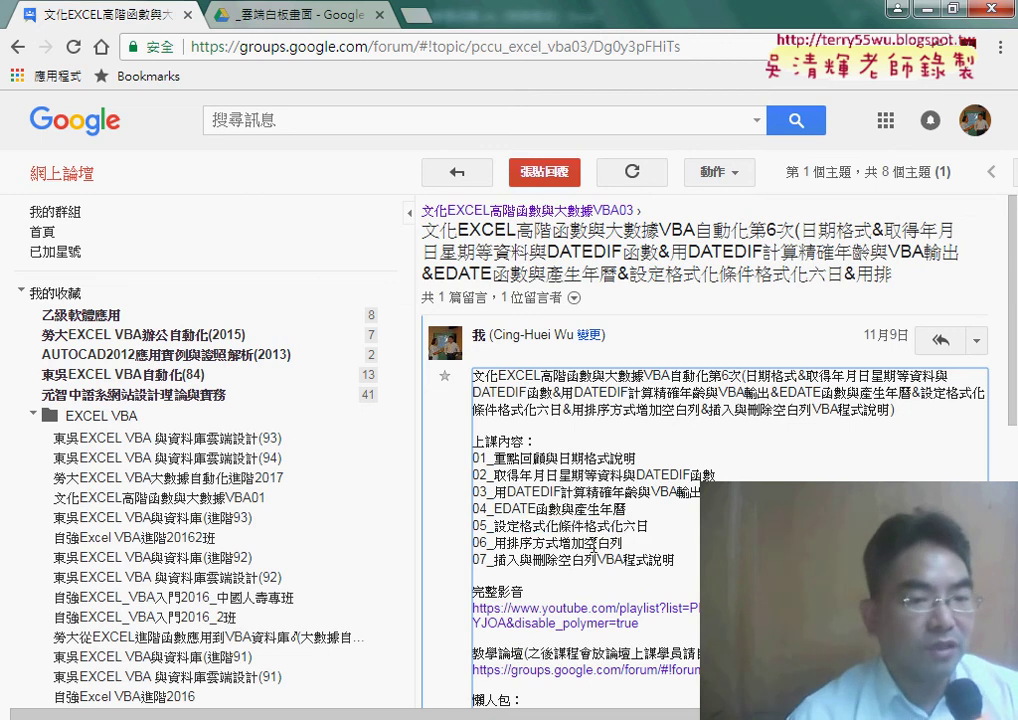
left_click_drag(585, 543, 624, 543)
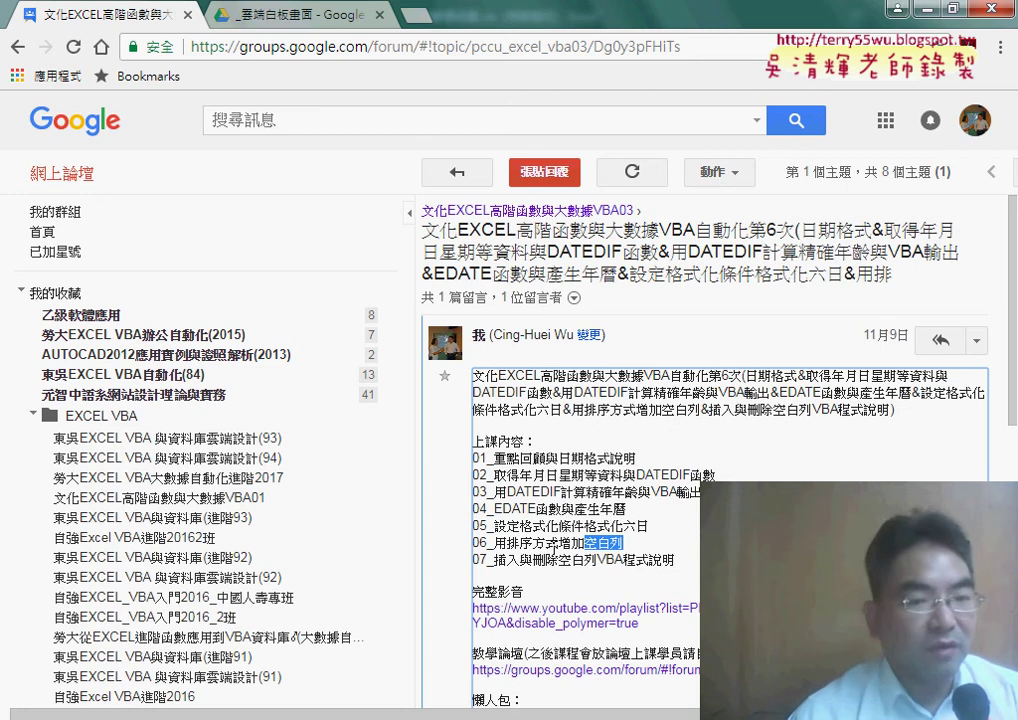
left_click_drag(559, 543, 624, 543)
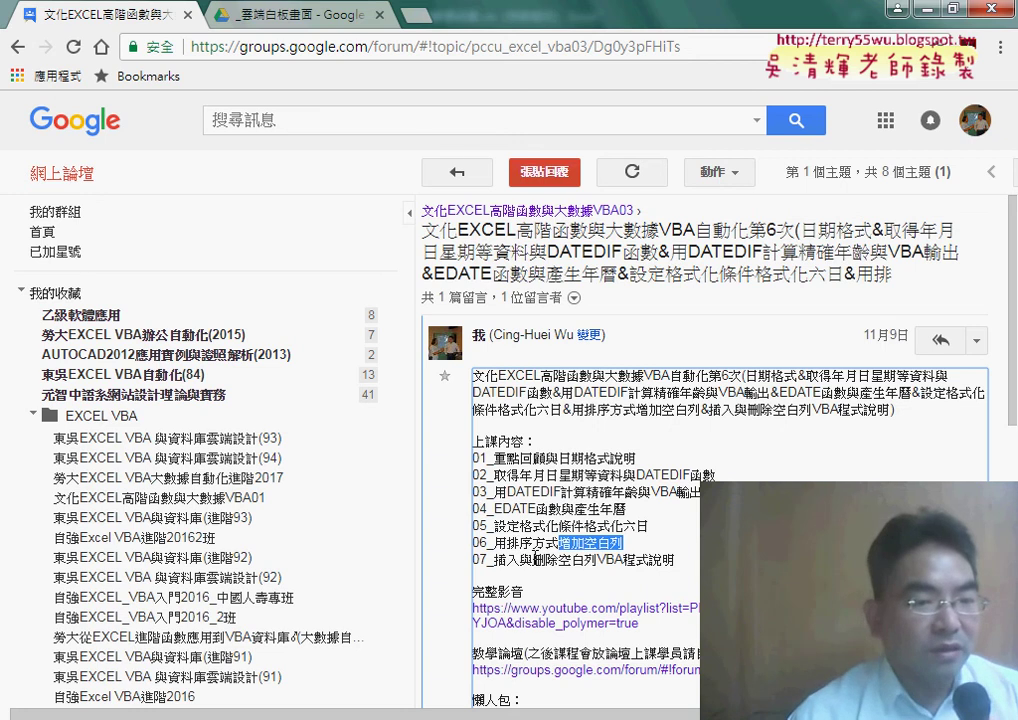
left_click_drag(533, 561, 597, 561)
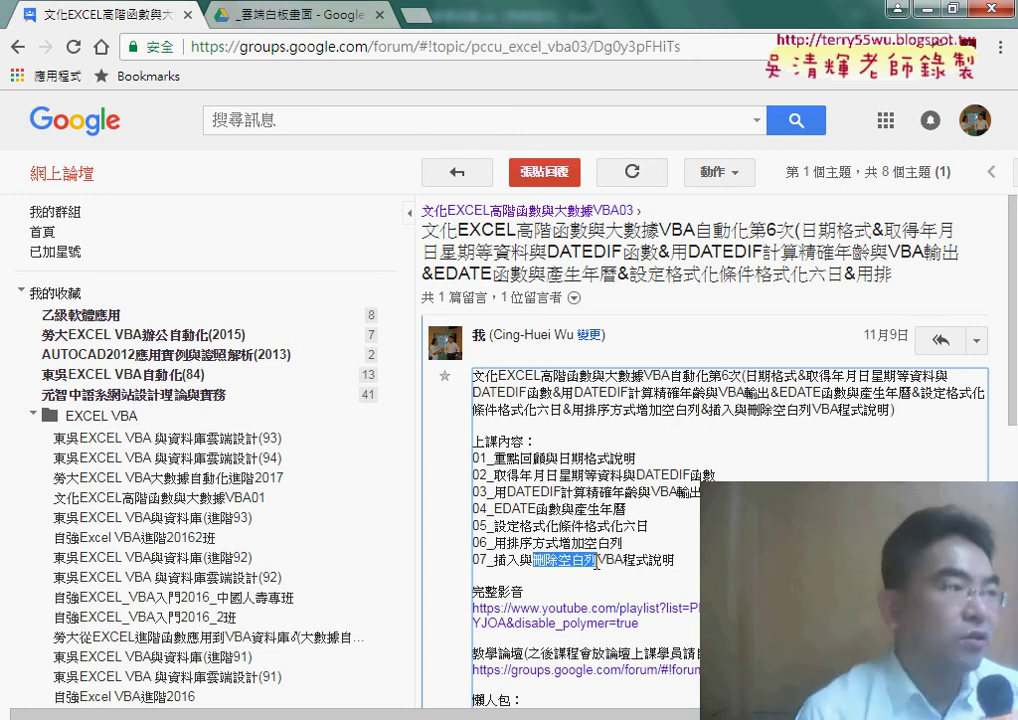
Open 程式碼.docx from the 03_日期與時間函數 folder in Google Drive.
left_click(287, 14)
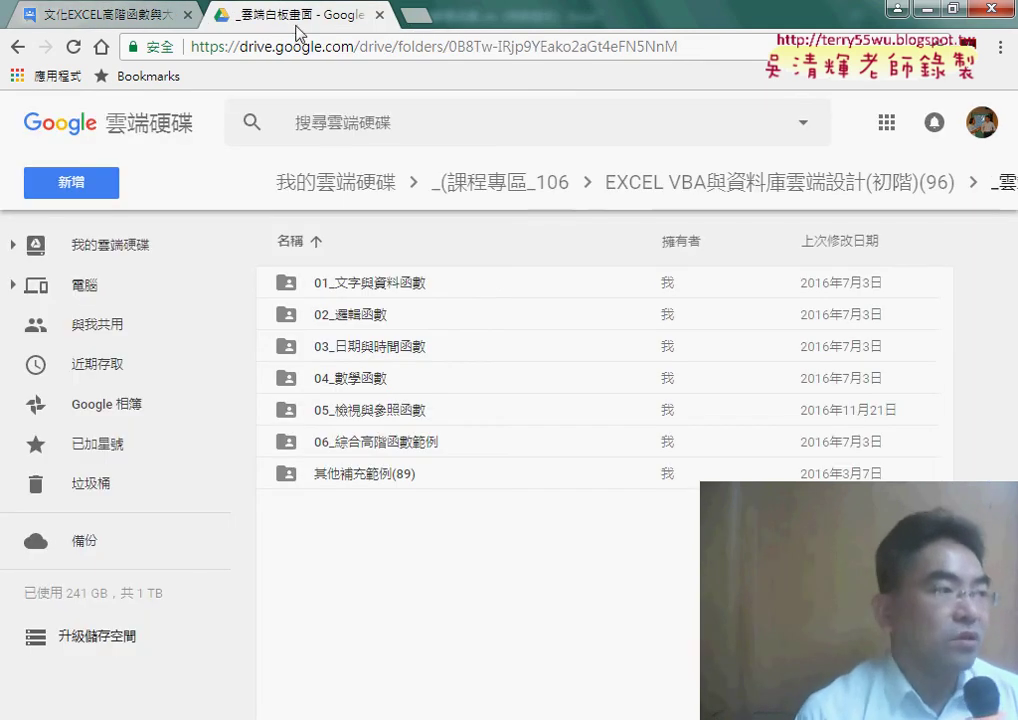
double_click(352, 348)
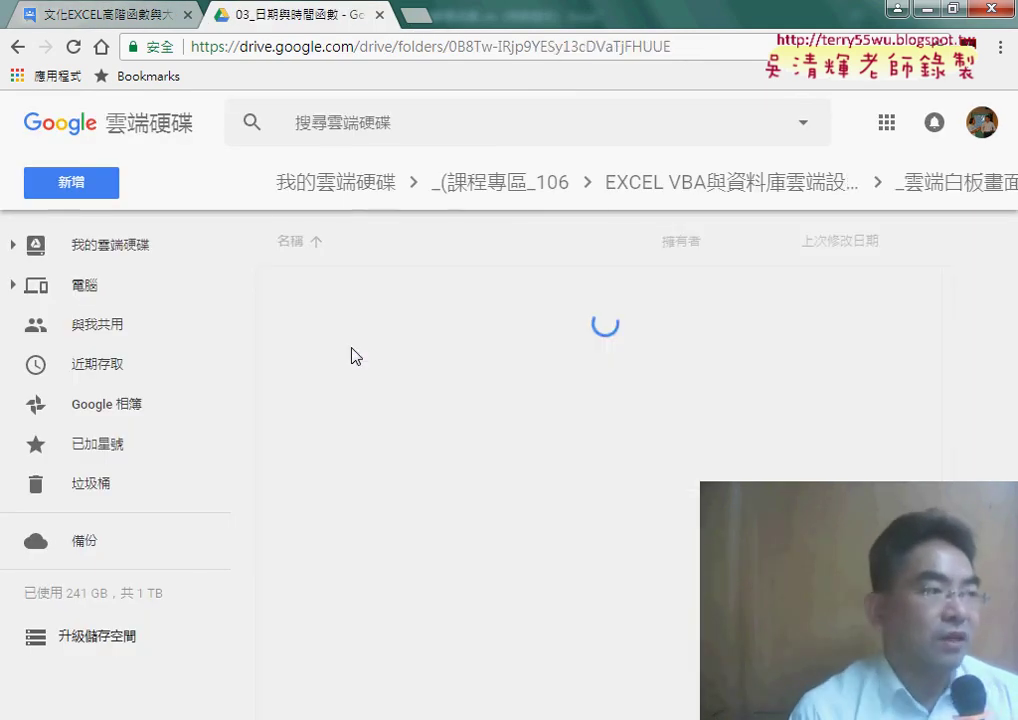
left_click(349, 415)
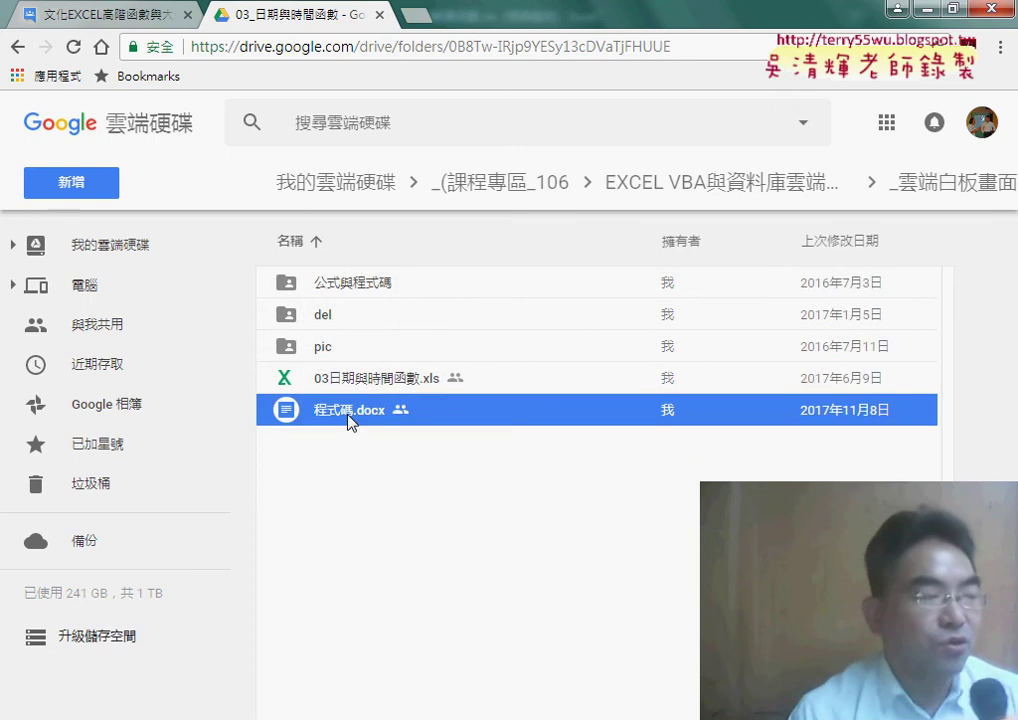
double_click(348, 412)
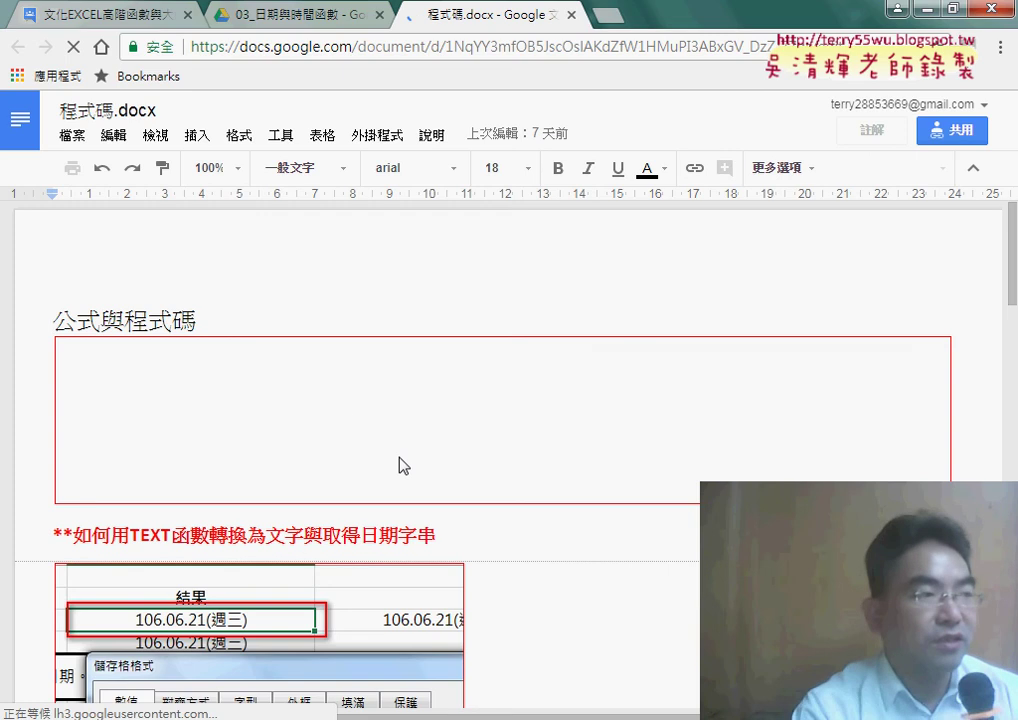
Scroll past the TEXT, DATEDIF and TIME examples to the page-8 blank-cells section.
scroll(692, 500, "down", 2)
scroll(600, 470, "down", 5)
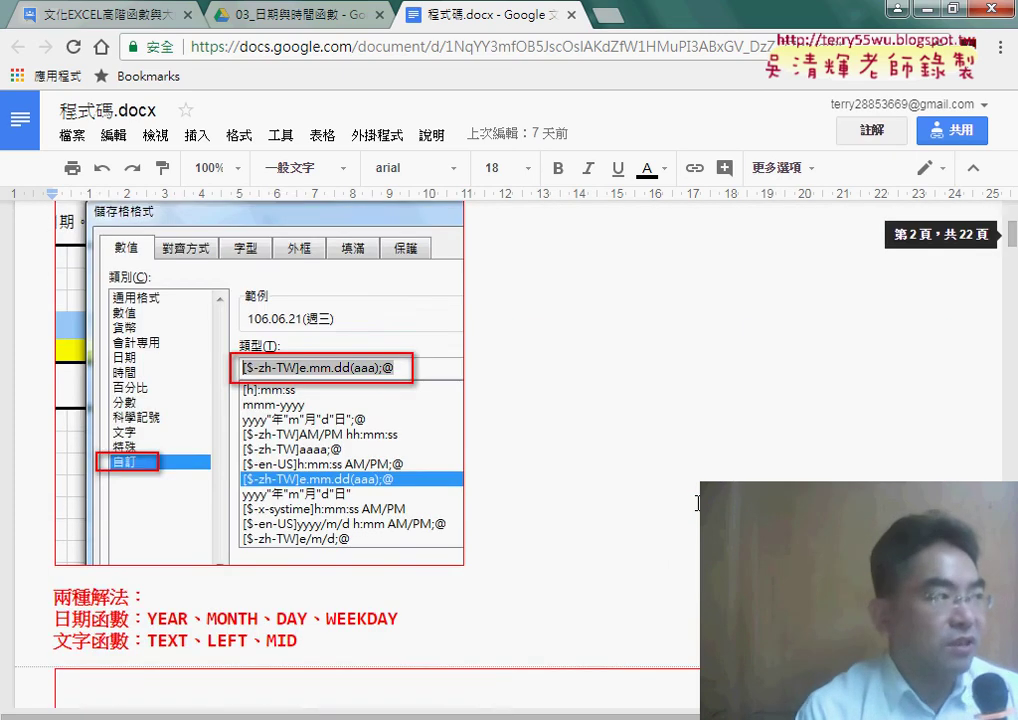
scroll(520, 440, "down", 5)
scroll(480, 380, "up", 2)
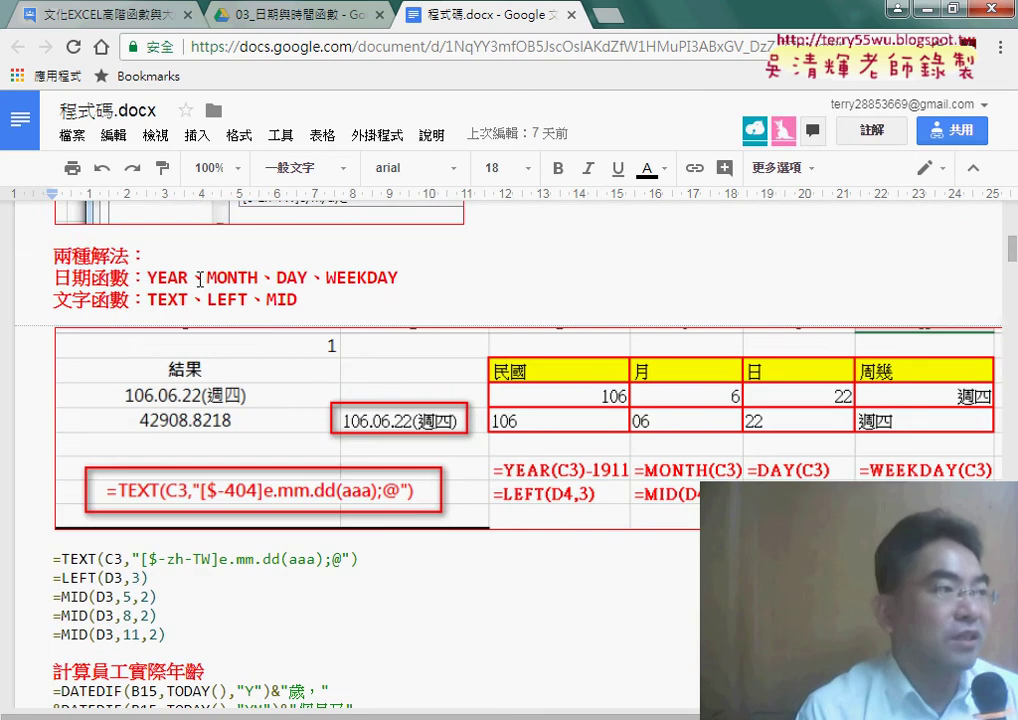
left_click_drag(126, 277, 383, 285)
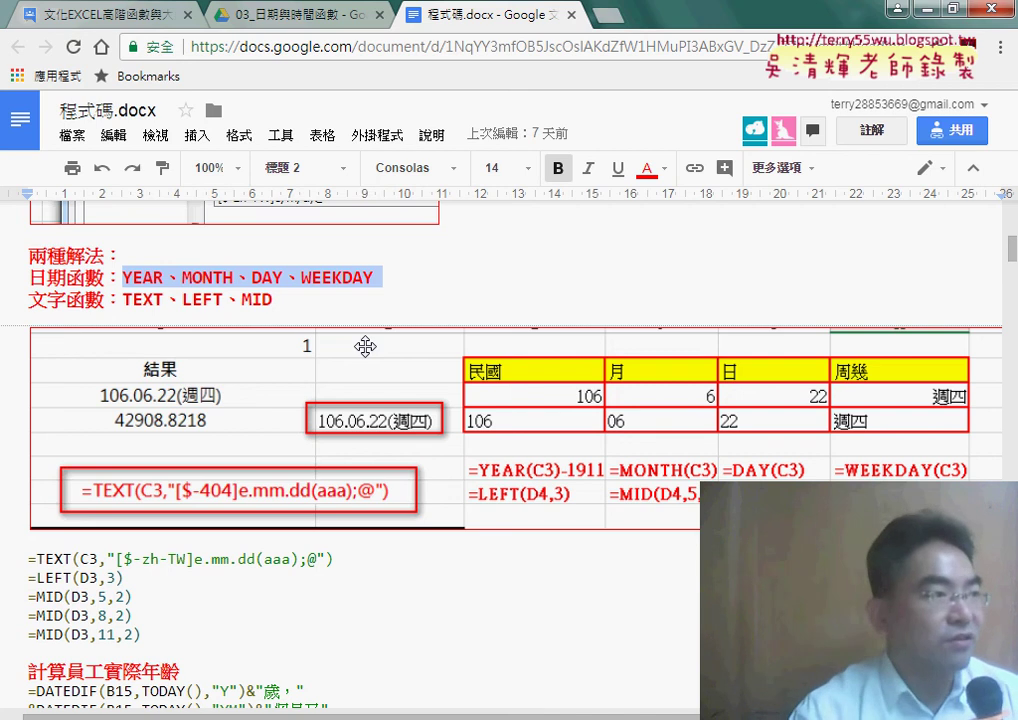
scroll(365, 346, "down", 3)
scroll(367, 349, "down", 1)
scroll(289, 440, "down", 2)
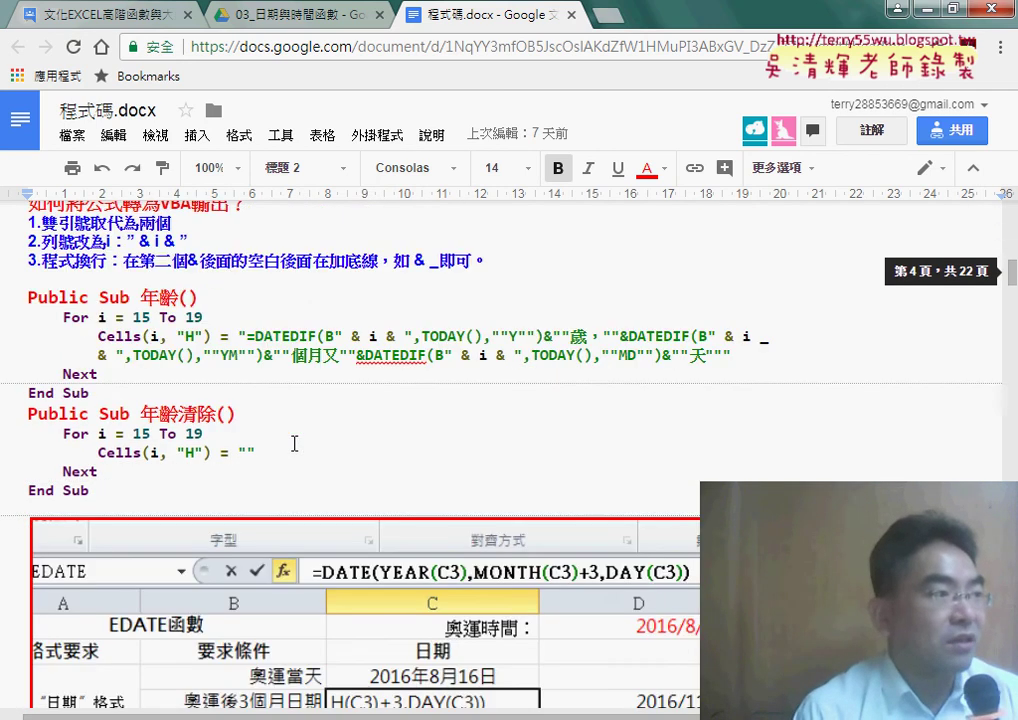
scroll(289, 440, "down", 4)
scroll(292, 443, "down", 5)
scroll(292, 443, "down", 2)
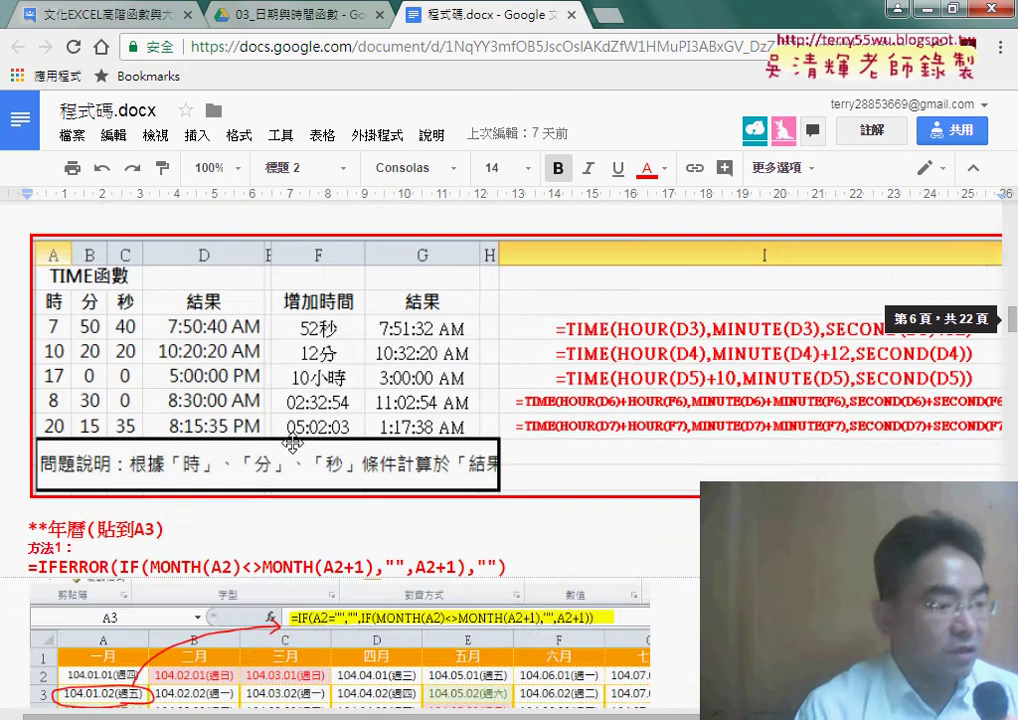
scroll(292, 443, "down", 3)
scroll(292, 443, "down", 2)
scroll(292, 443, "down", 4)
scroll(292, 443, "down", 3)
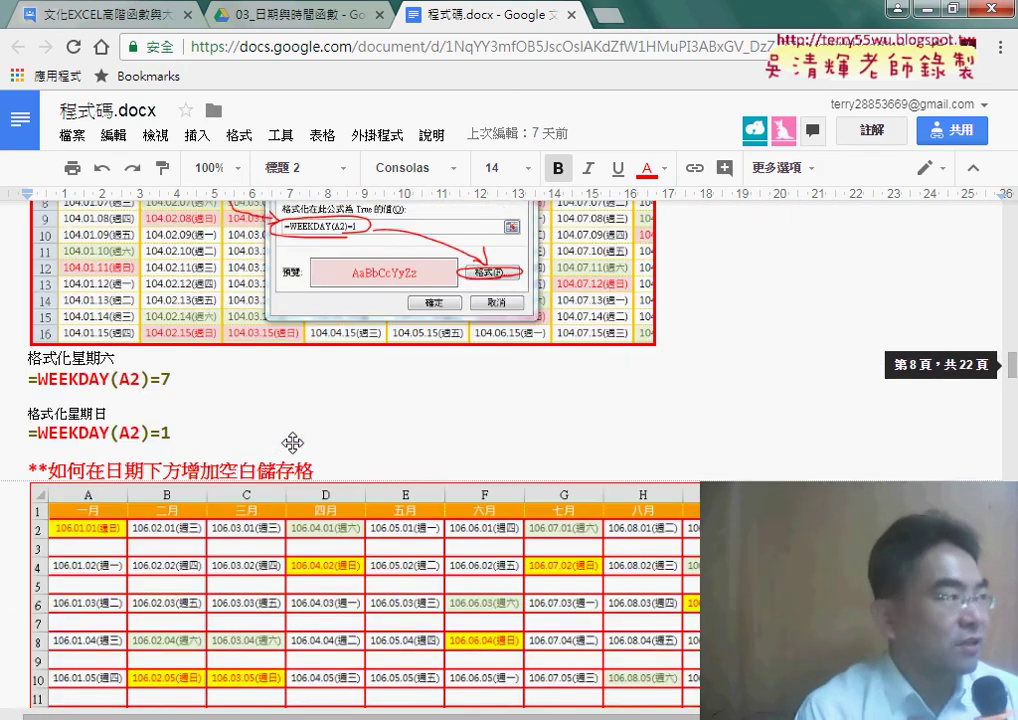
scroll(292, 443, "down", 3)
scroll(292, 443, "down", 2)
scroll(292, 443, "down", 1)
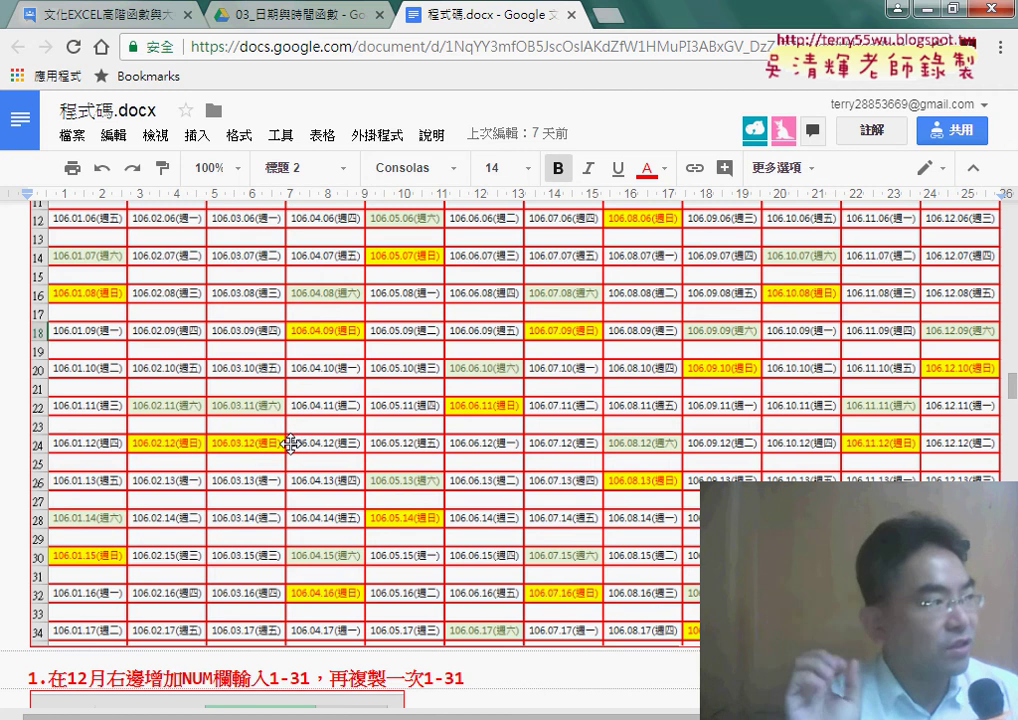
Scroll on to section 4, 修改星期六公式, showing =AND(WEEKDAY(A2)=7,A2<>"").
scroll(291, 443, "down", 5)
scroll(291, 443, "down", 5)
scroll(291, 449, "down", 5)
scroll(291, 449, "down", 5)
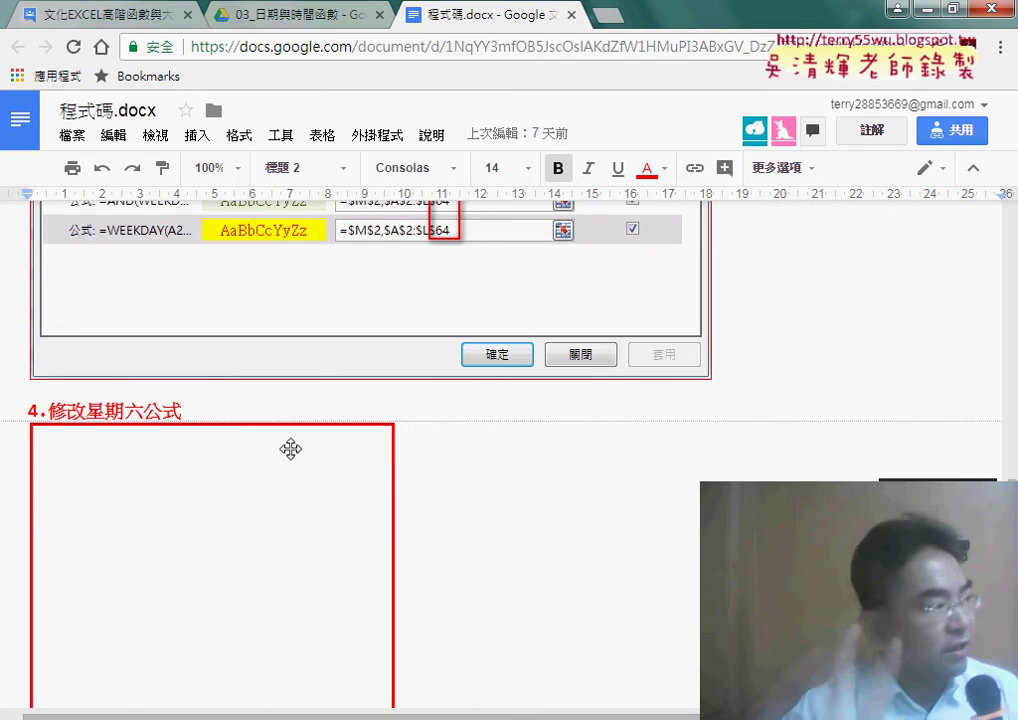
scroll(291, 449, "down", 5)
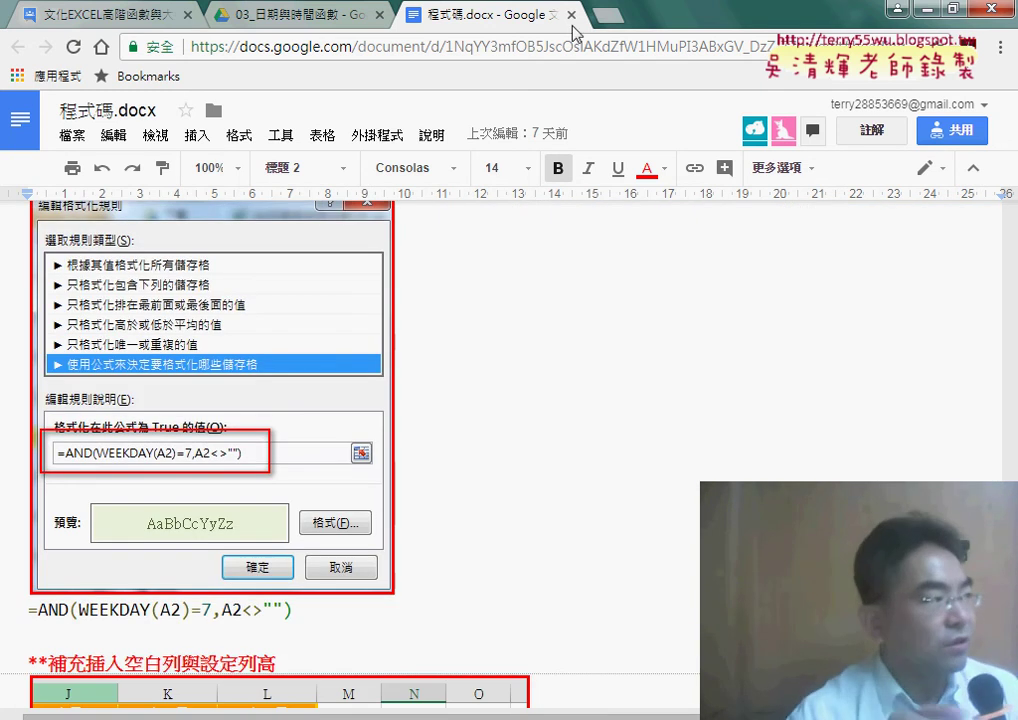
Close 程式碼.docx and open 04數學函數程式碼 from the 04_數學函數 folder.
middle_click(457, 18)
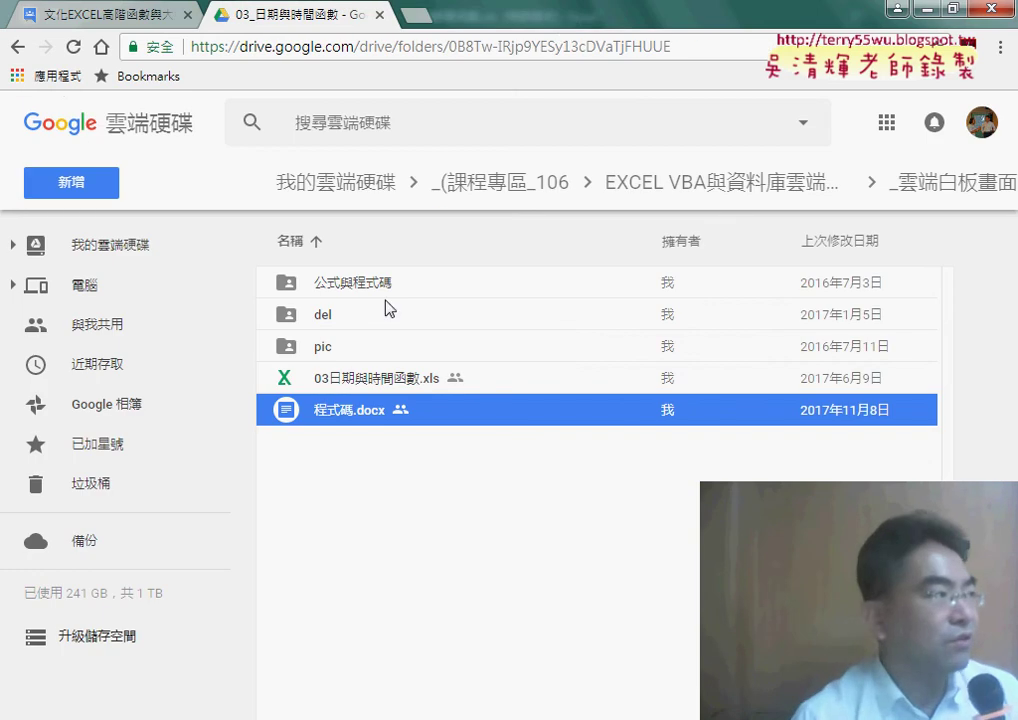
left_click(18, 47)
double_click(374, 380)
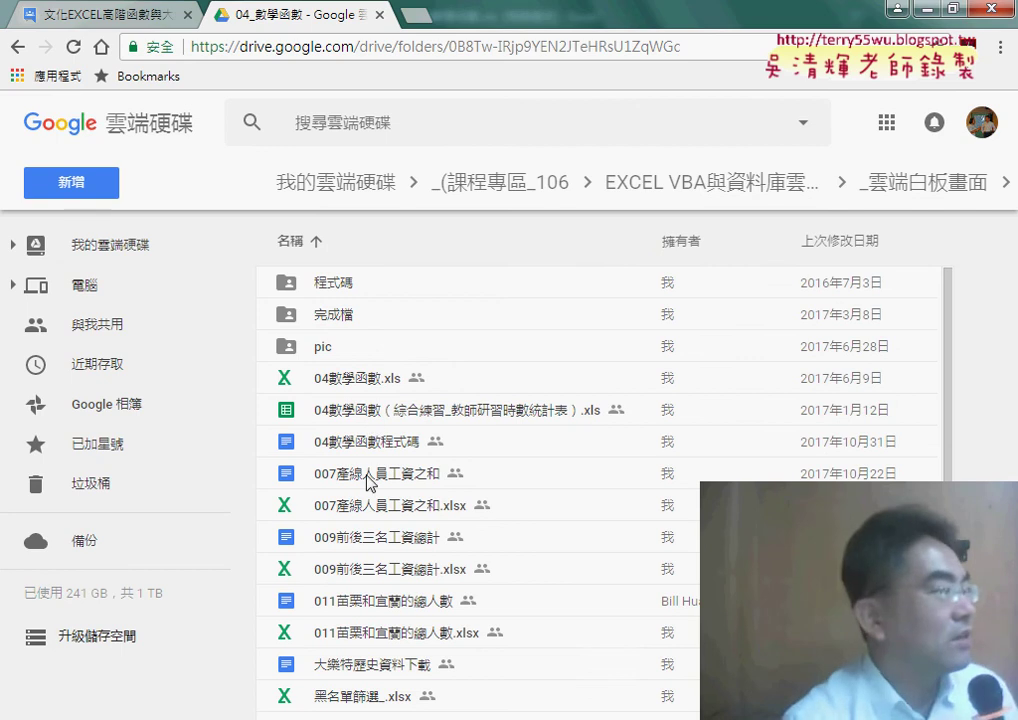
left_click(364, 447)
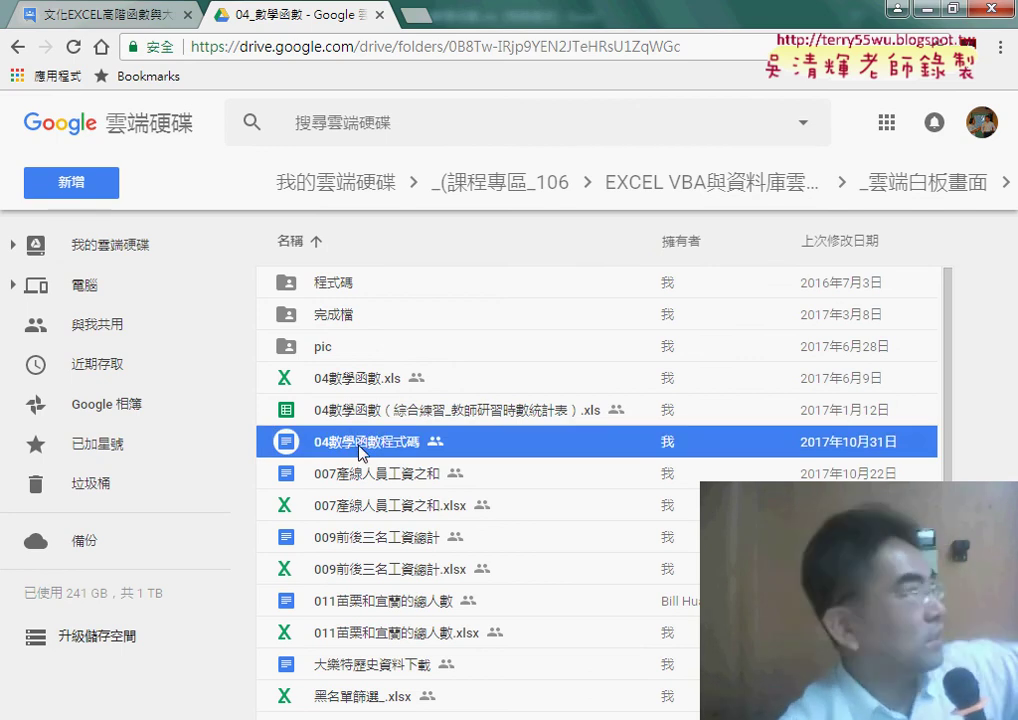
double_click(364, 449)
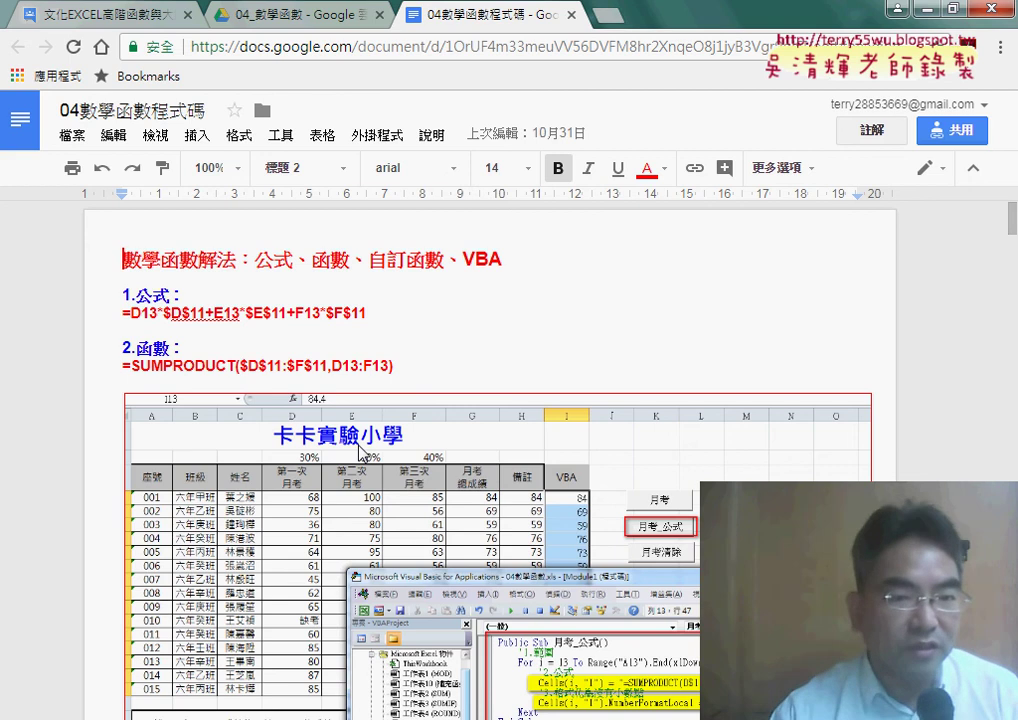
Scroll the VBA code notes, then switch to the 04數學函數.xls workbook's SUM sheet.
scroll(358, 440, "down", 3)
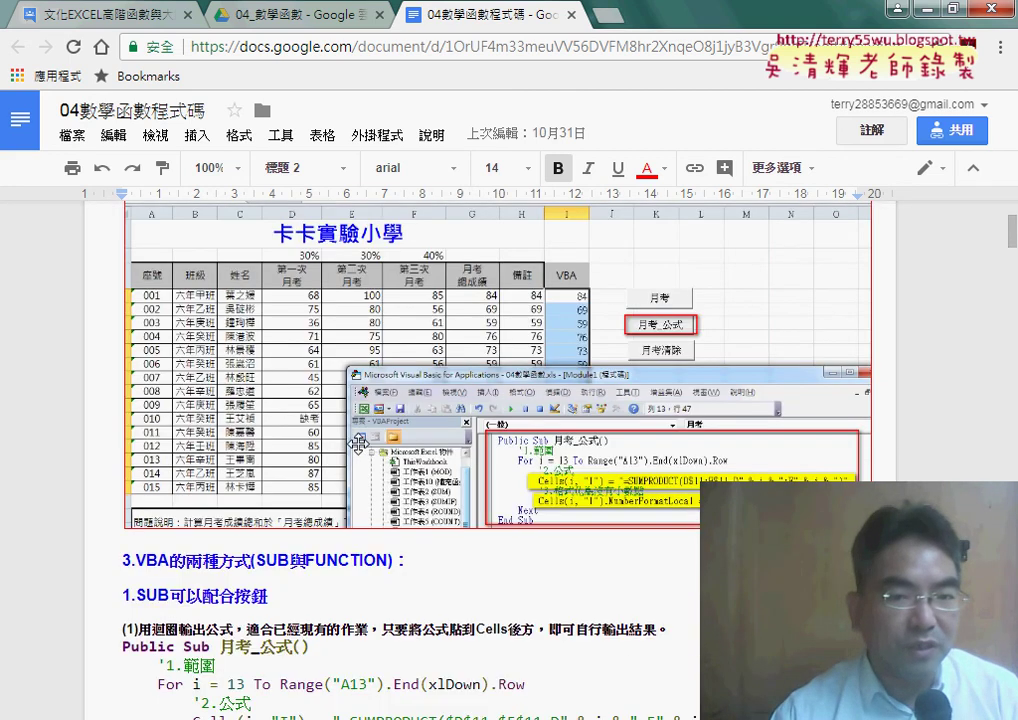
scroll(358, 440, "down", 2)
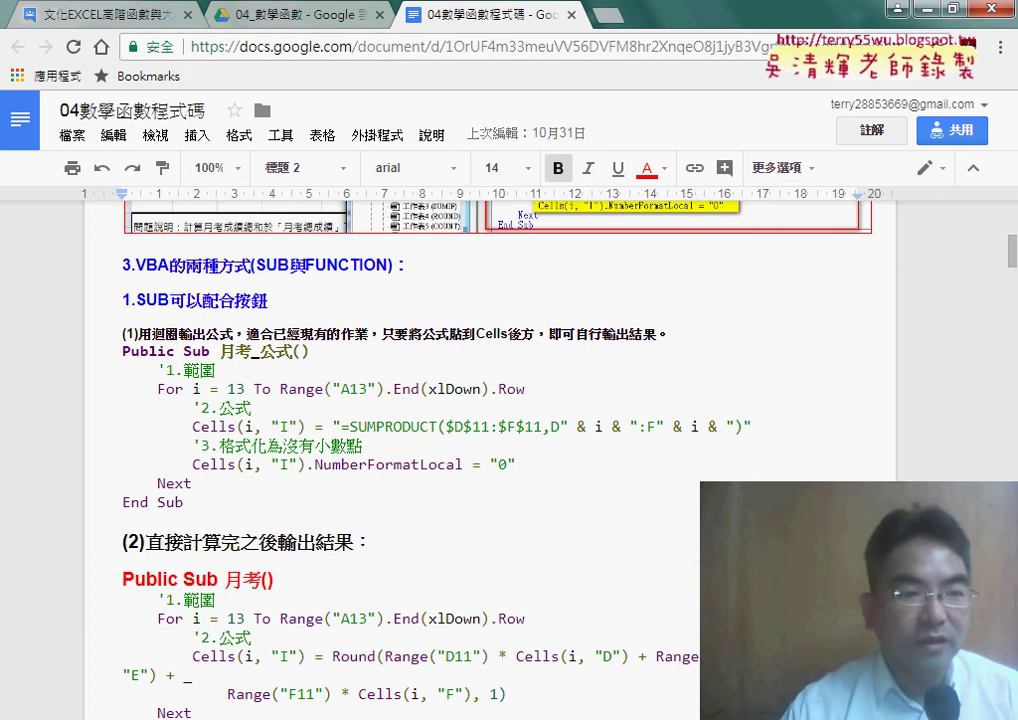
key("alt+Tab")
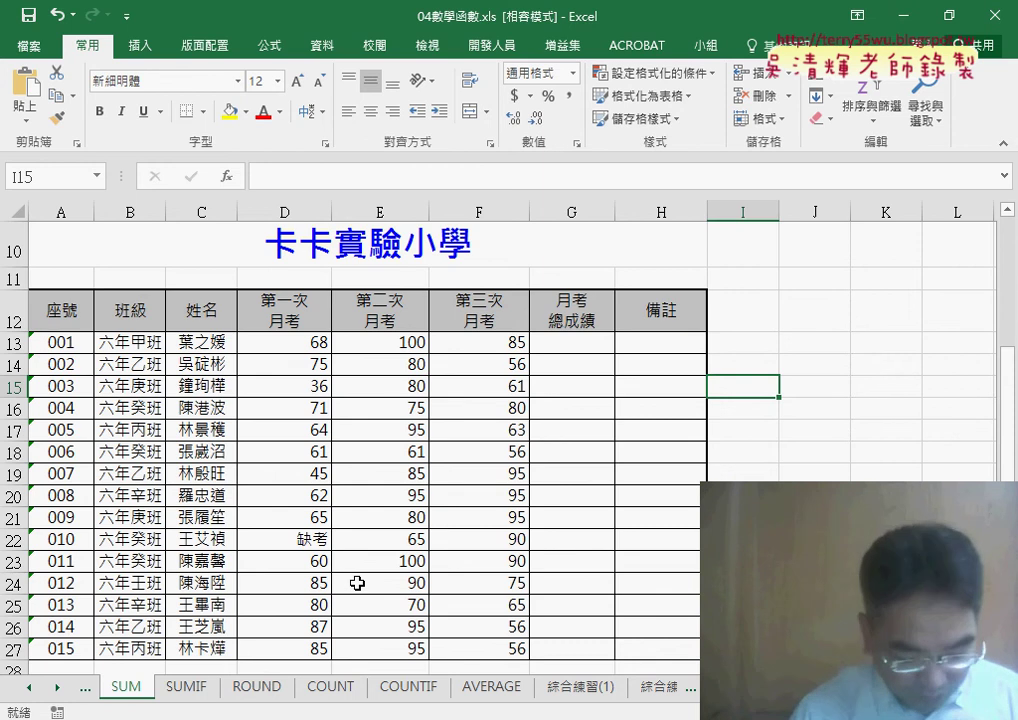
Glance at the SUMIF sheet and return to the SUM sheet's total cell G13.
scroll(357, 583, "up", 3)
scroll(357, 583, "down", 3)
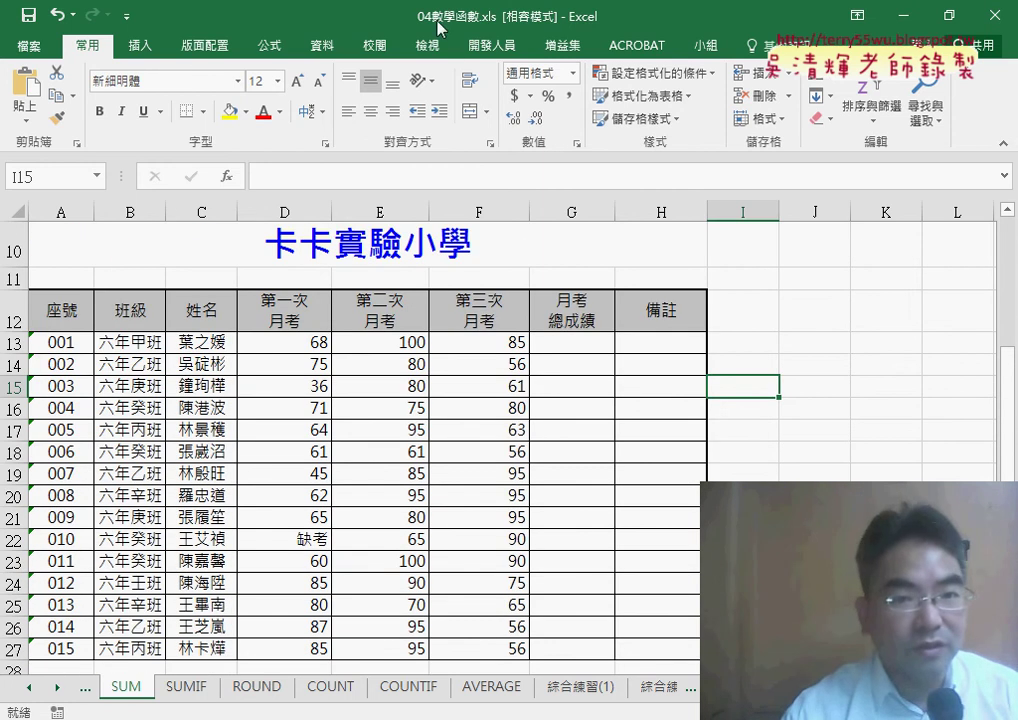
left_click(186, 690)
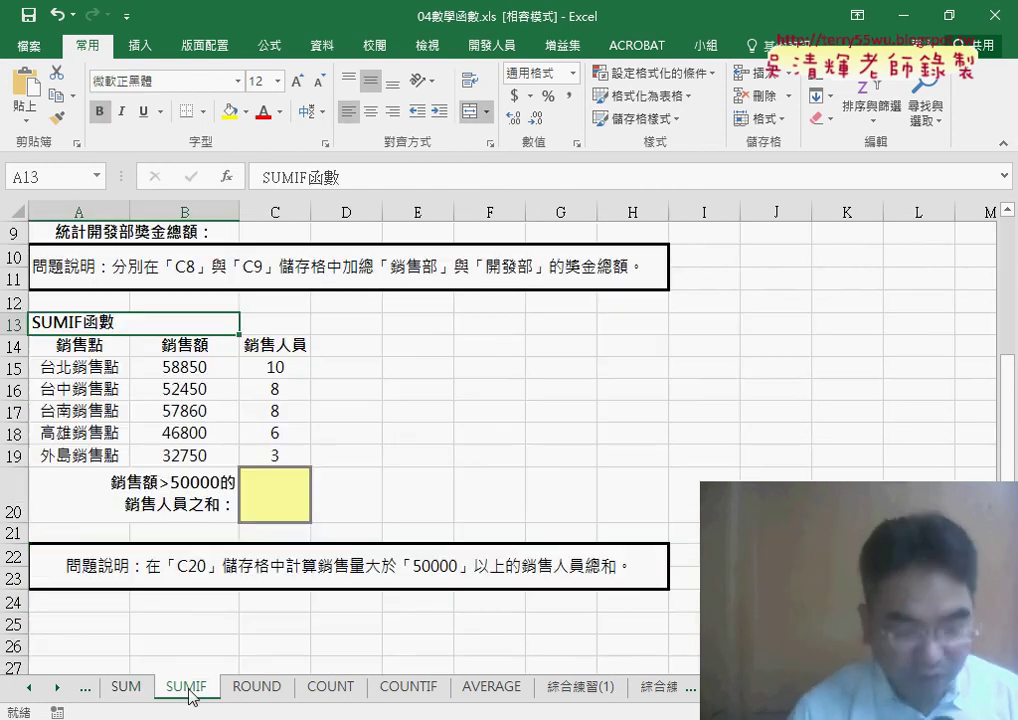
left_click(127, 688)
left_click(578, 343)
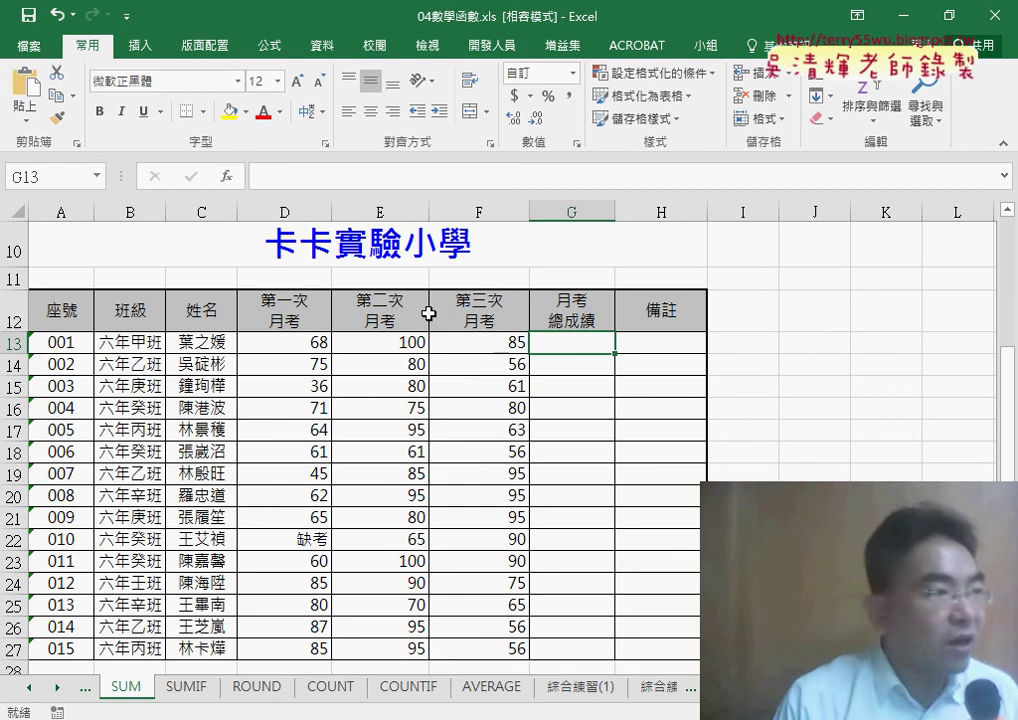
Enter weights 30%, 30% and 40% in D11:F11.
left_click(295, 283)
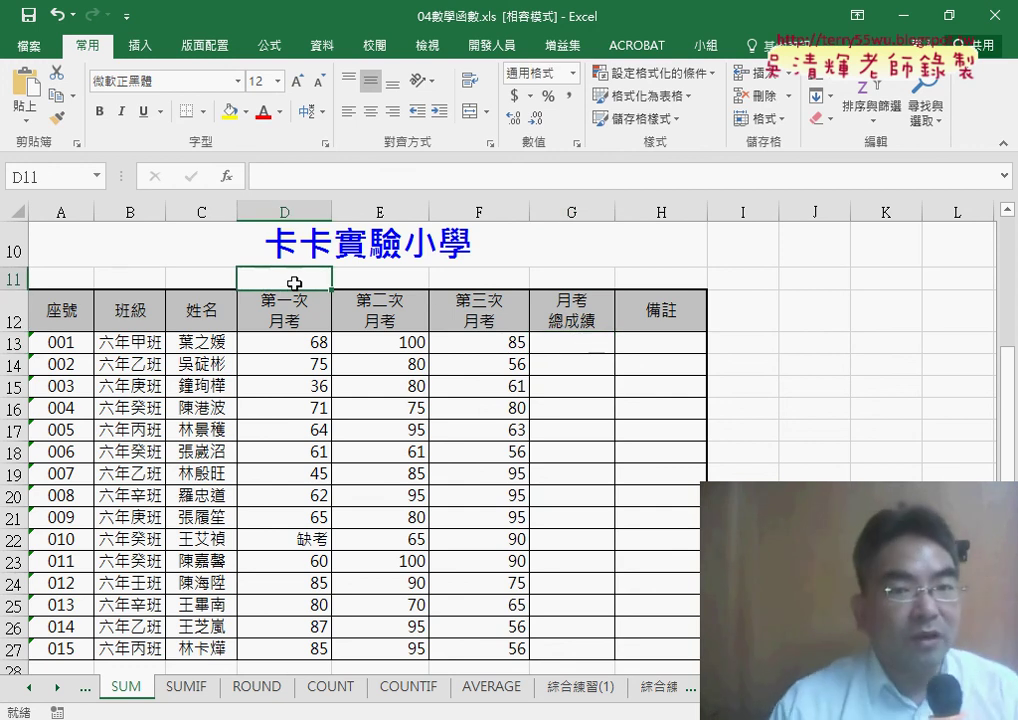
type("30")
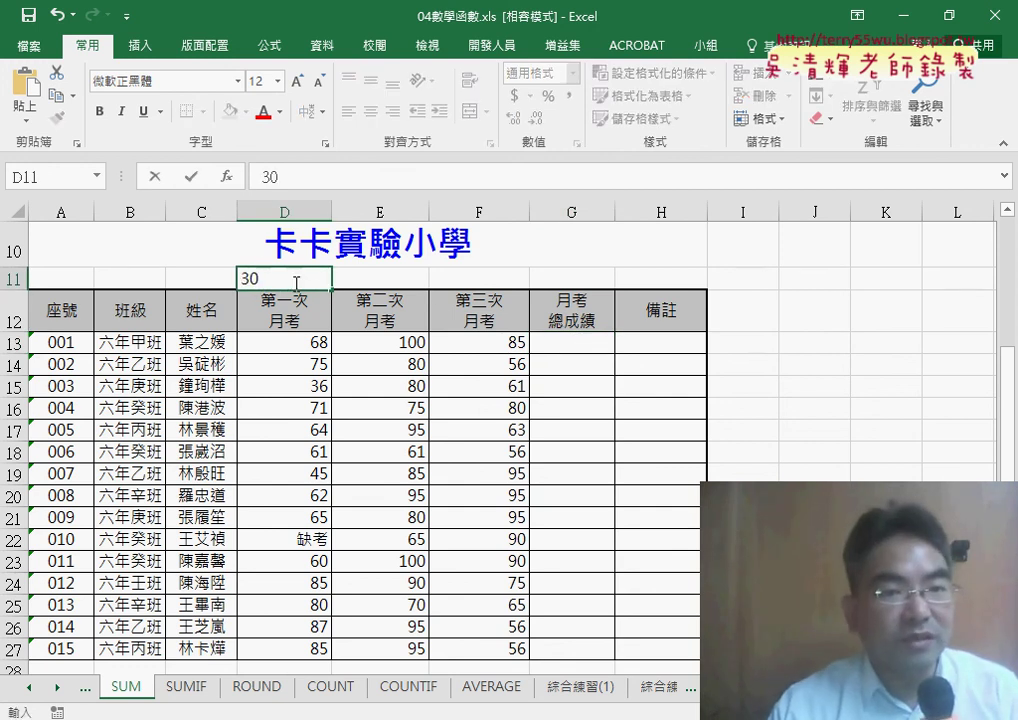
type("%")
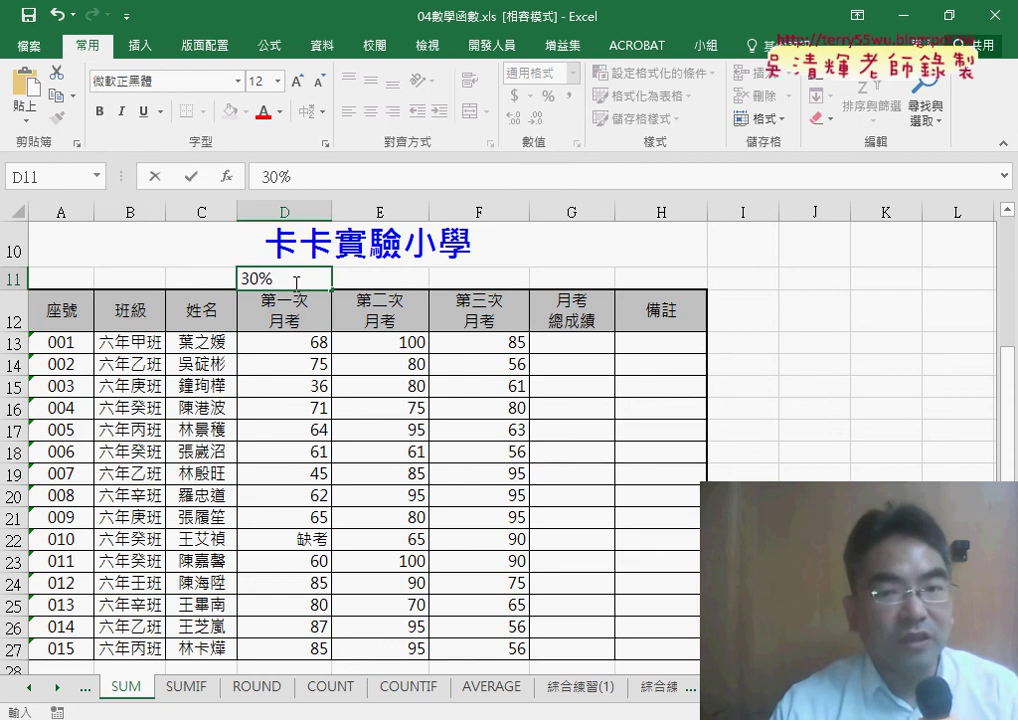
left_click_drag(305, 306, 466, 320)
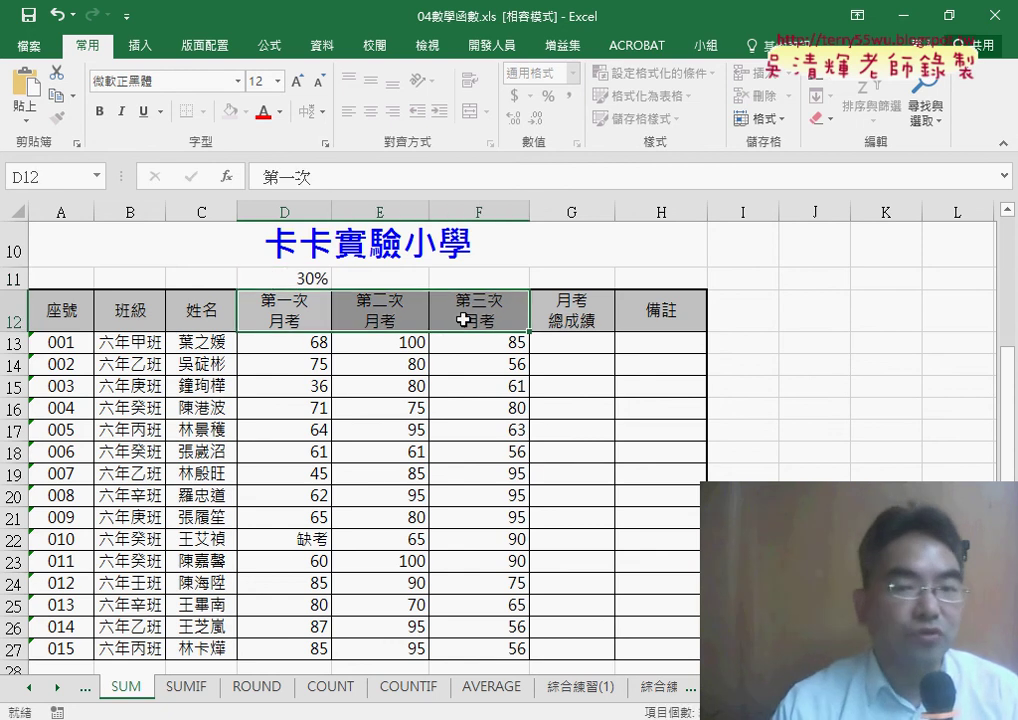
left_click(307, 277)
left_click_drag(327, 286, 448, 286)
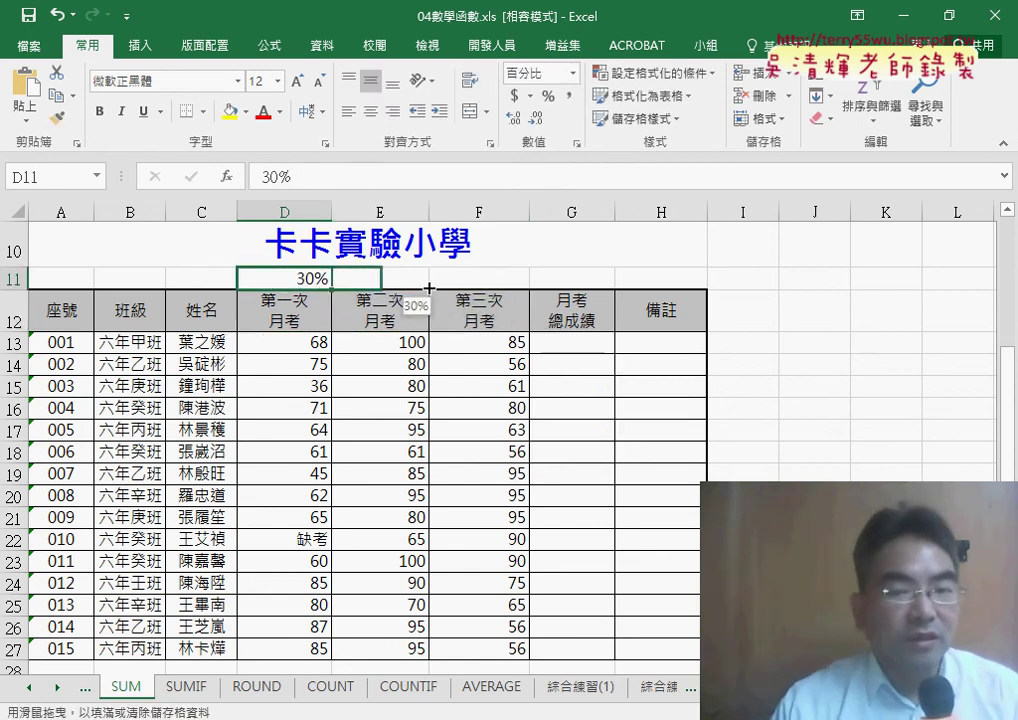
left_click(507, 277)
double_click(507, 277)
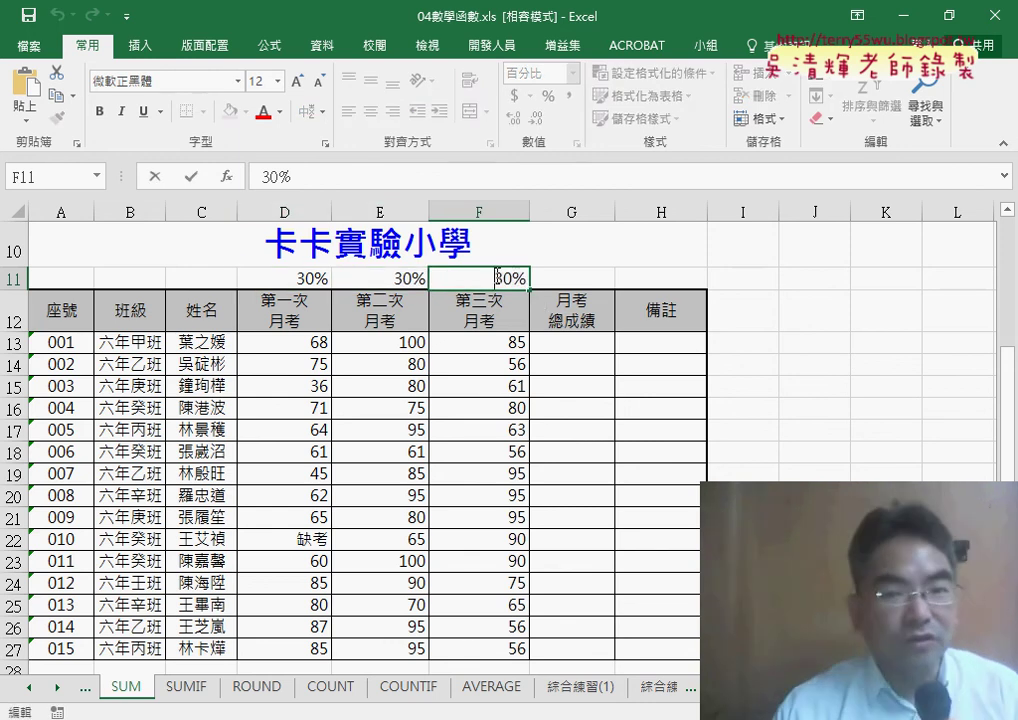
type("40")
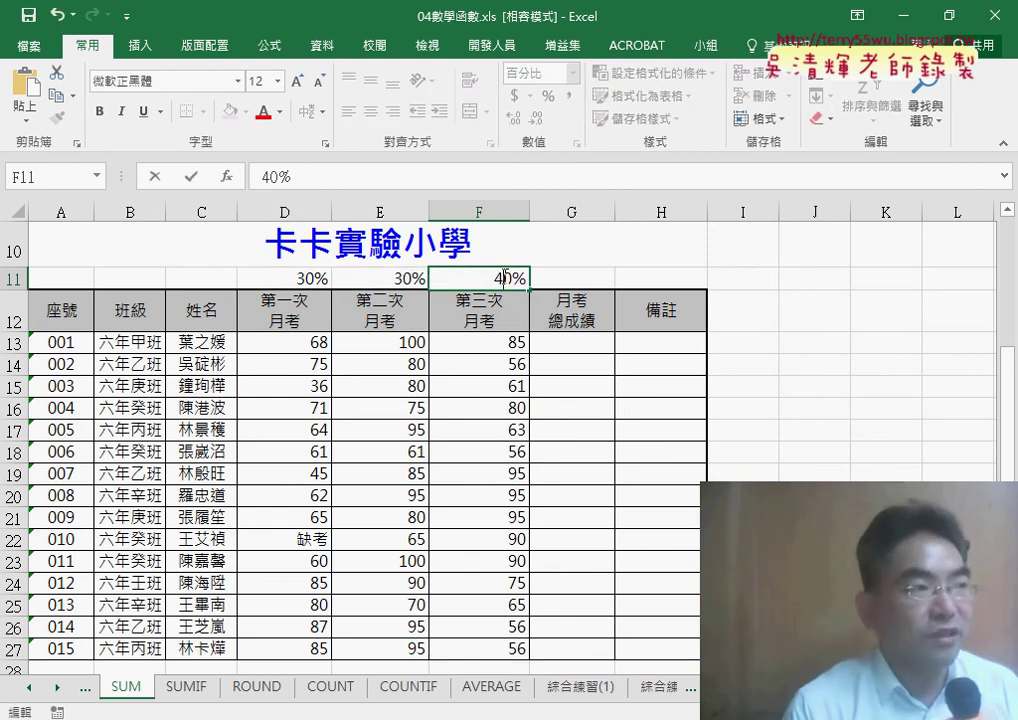
key("Return")
Compare the weight row D11:F11 with the first student's scores D13:F13 and total G13.
left_click_drag(281, 277, 514, 282)
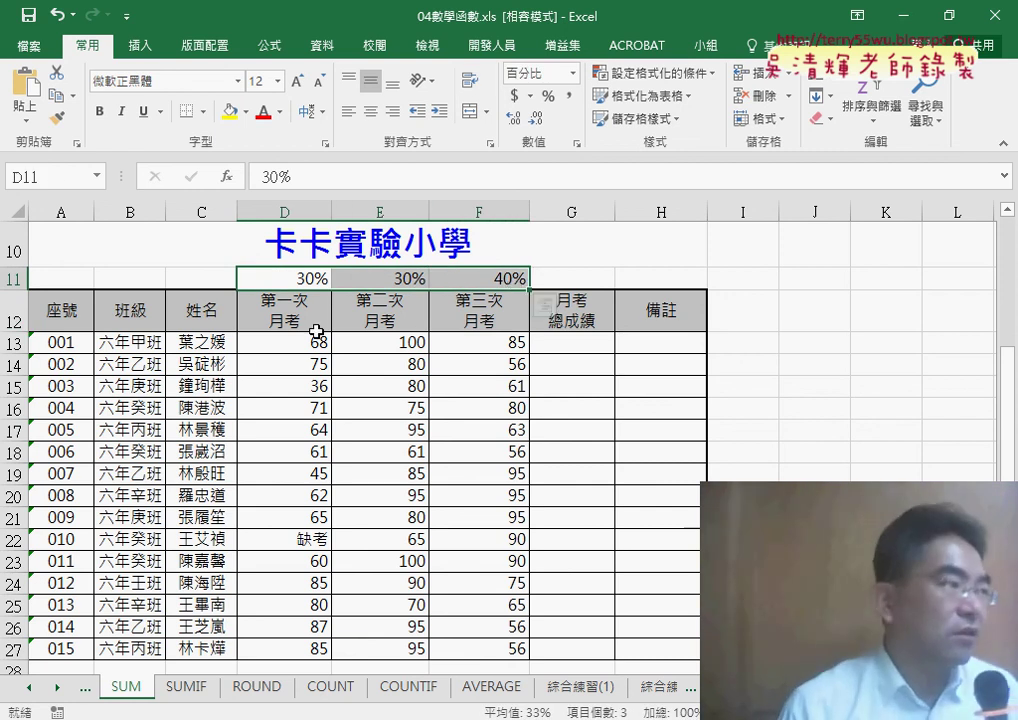
left_click_drag(314, 342, 586, 341)
left_click(586, 341)
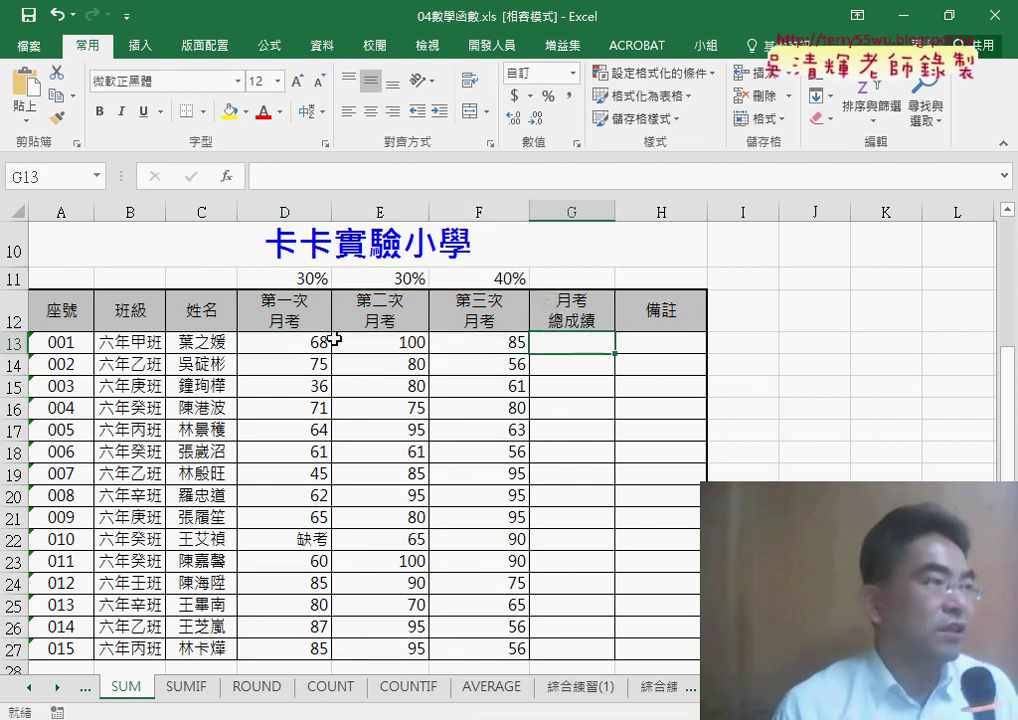
left_click_drag(334, 341, 511, 341)
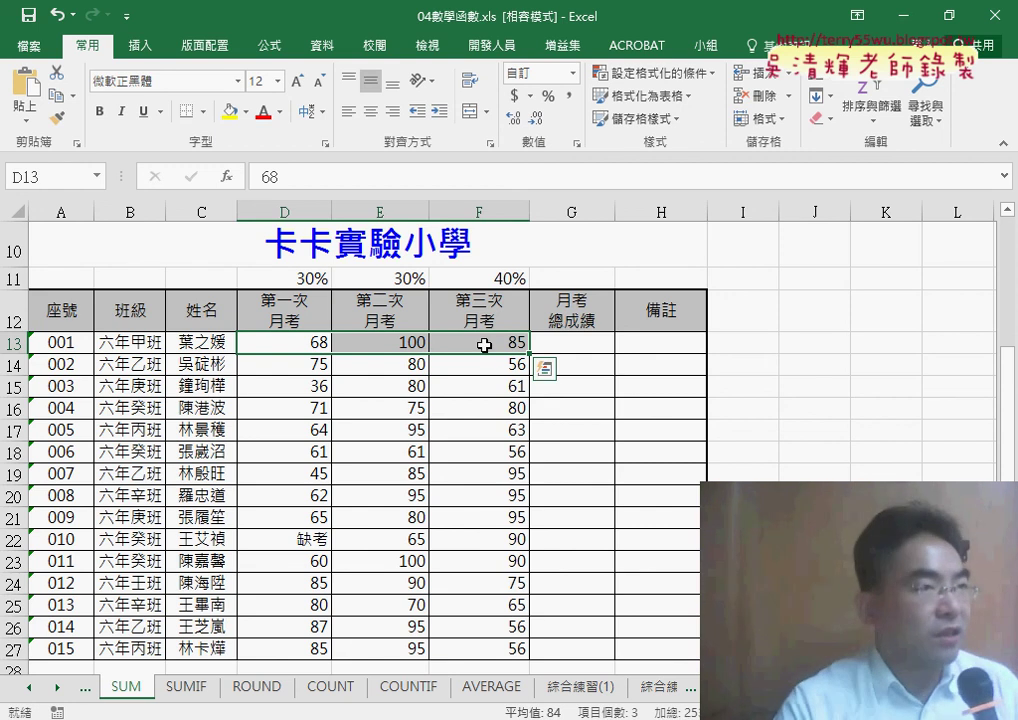
left_click_drag(308, 274, 504, 279)
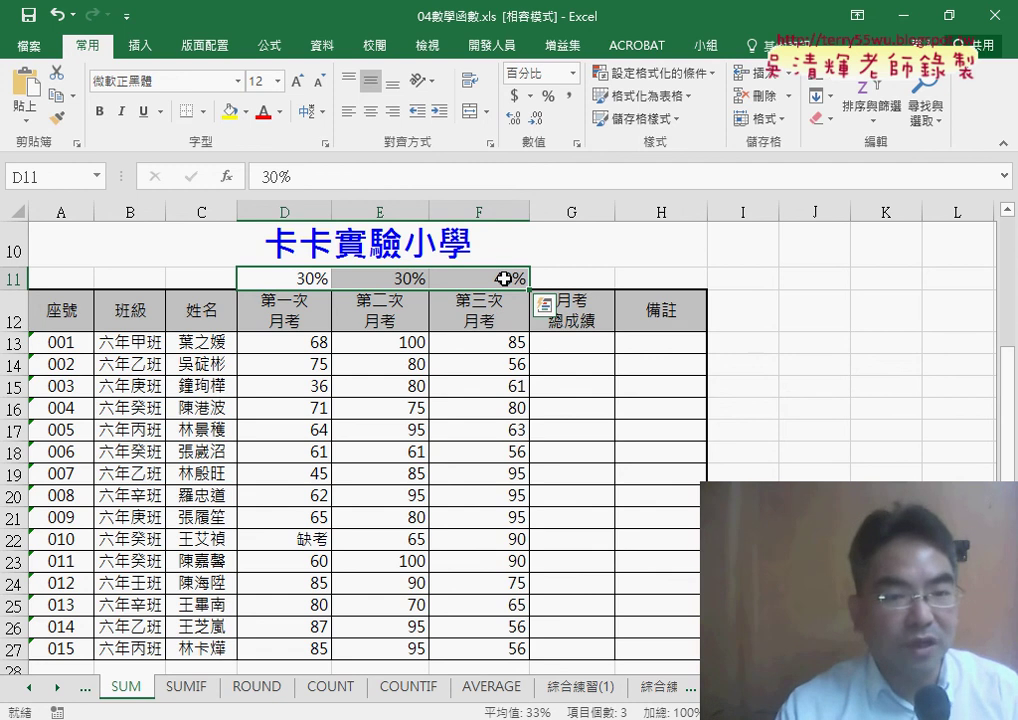
left_click(579, 346)
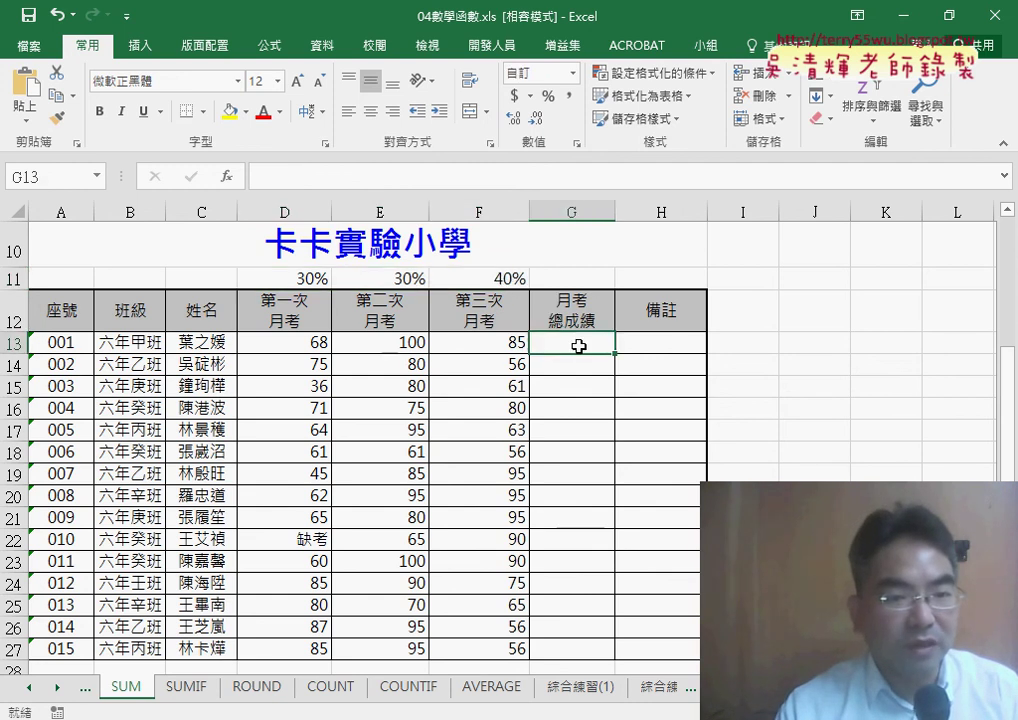
left_click(295, 341)
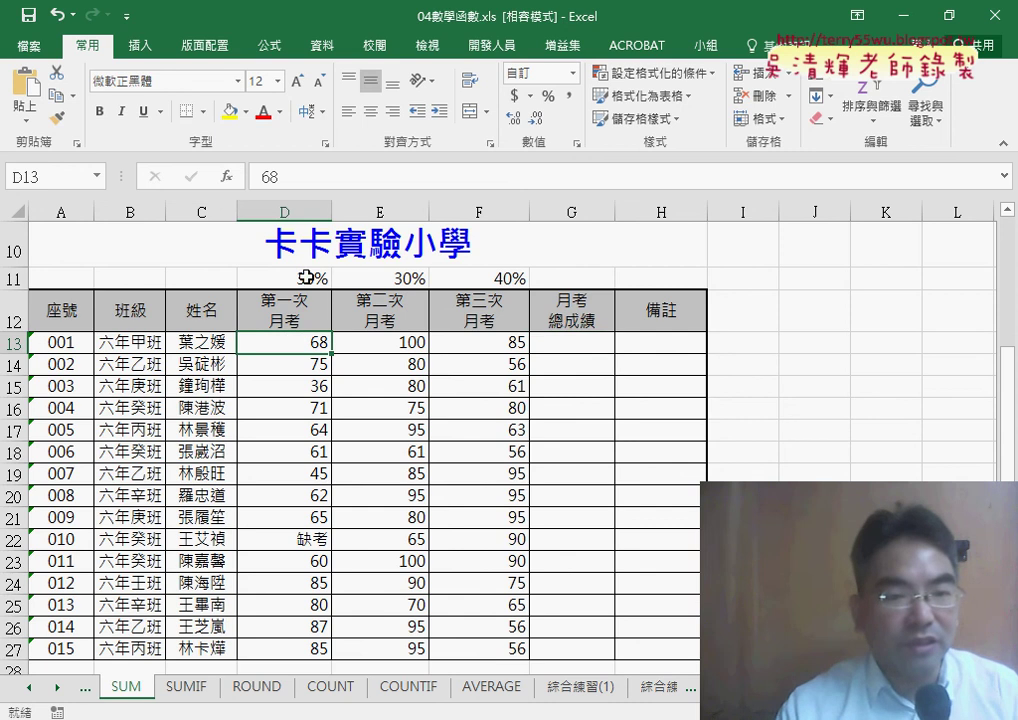
Build =D13*D11+E13*E11+F13*F11 in G13, pairing each exam score with its weight.
key("Right")
key("Right")
key("Right")
left_click(266, 174)
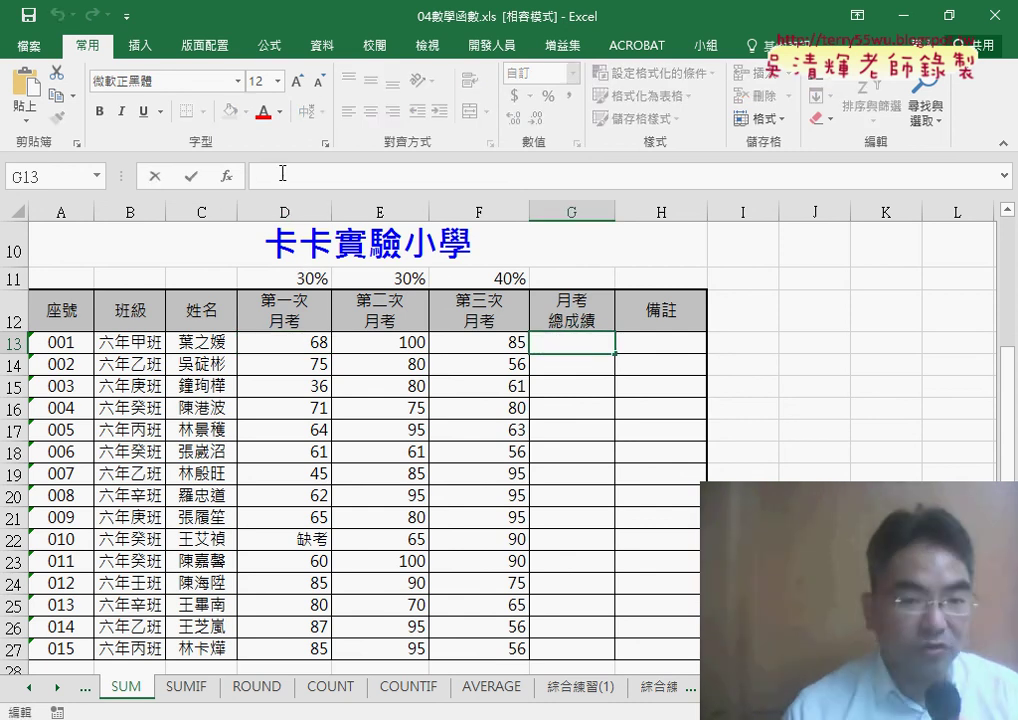
type("=")
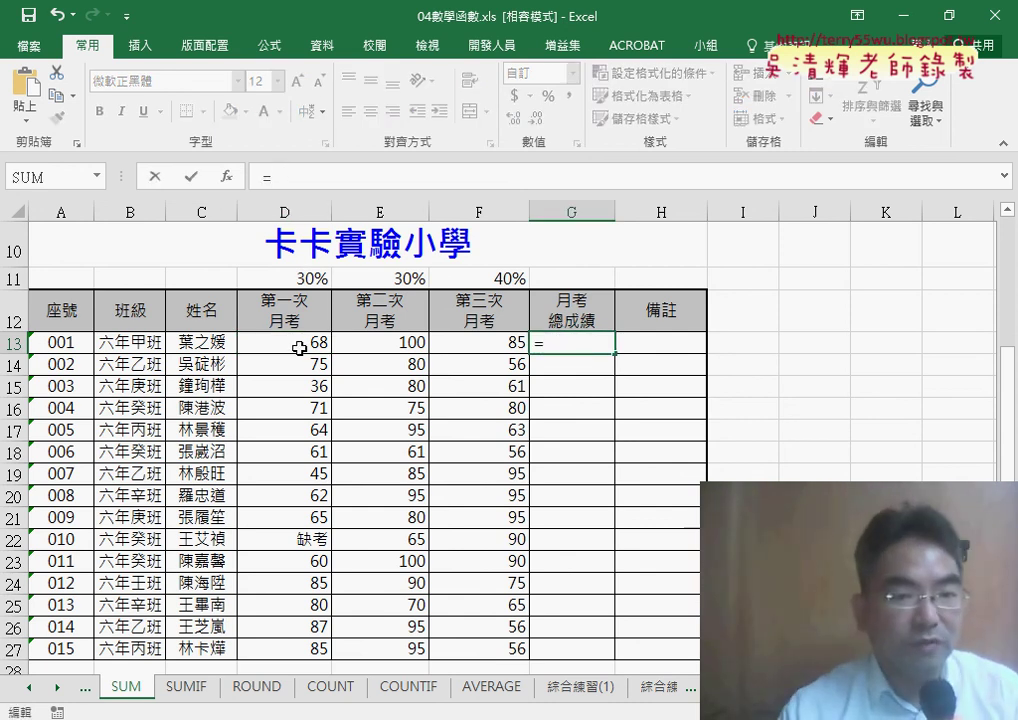
left_click(306, 340)
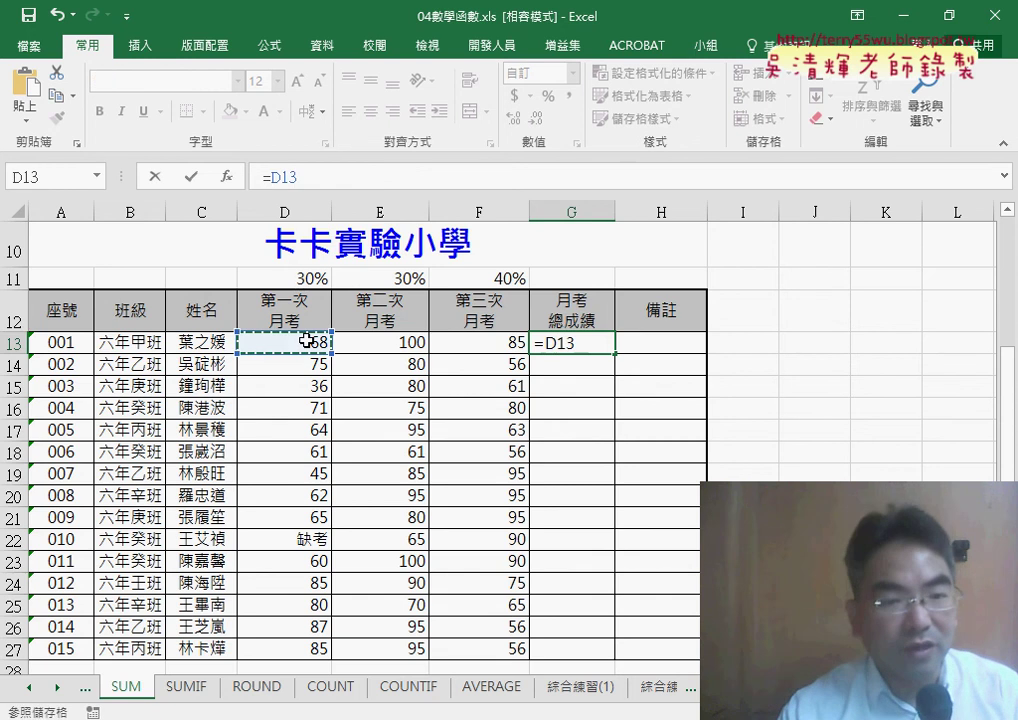
type("*")
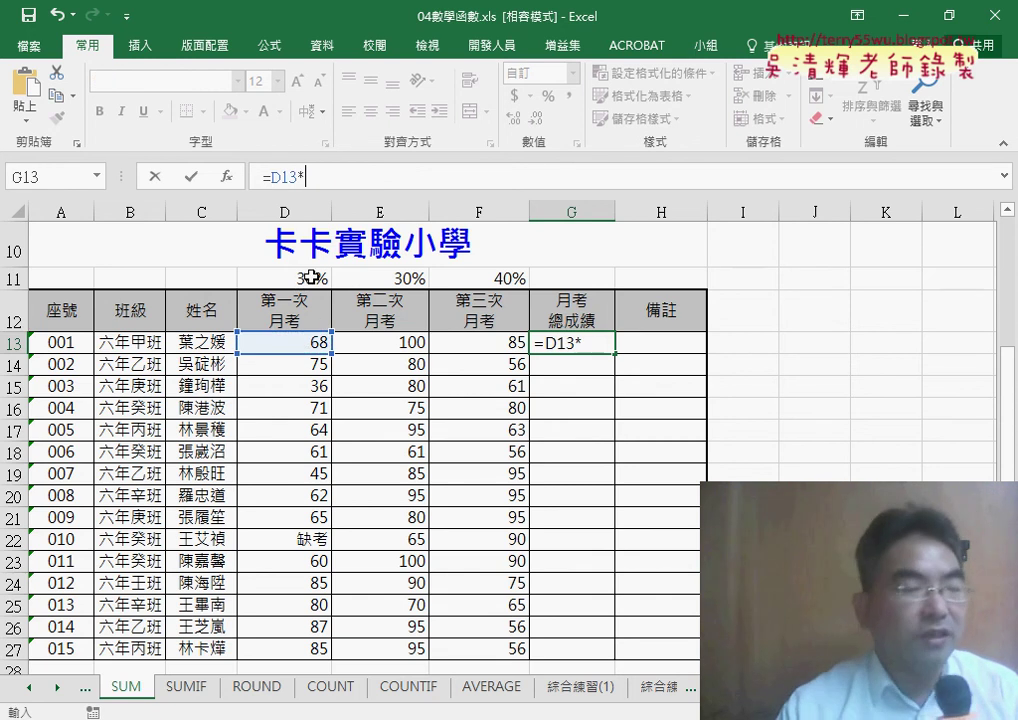
left_click(310, 277)
type("+")
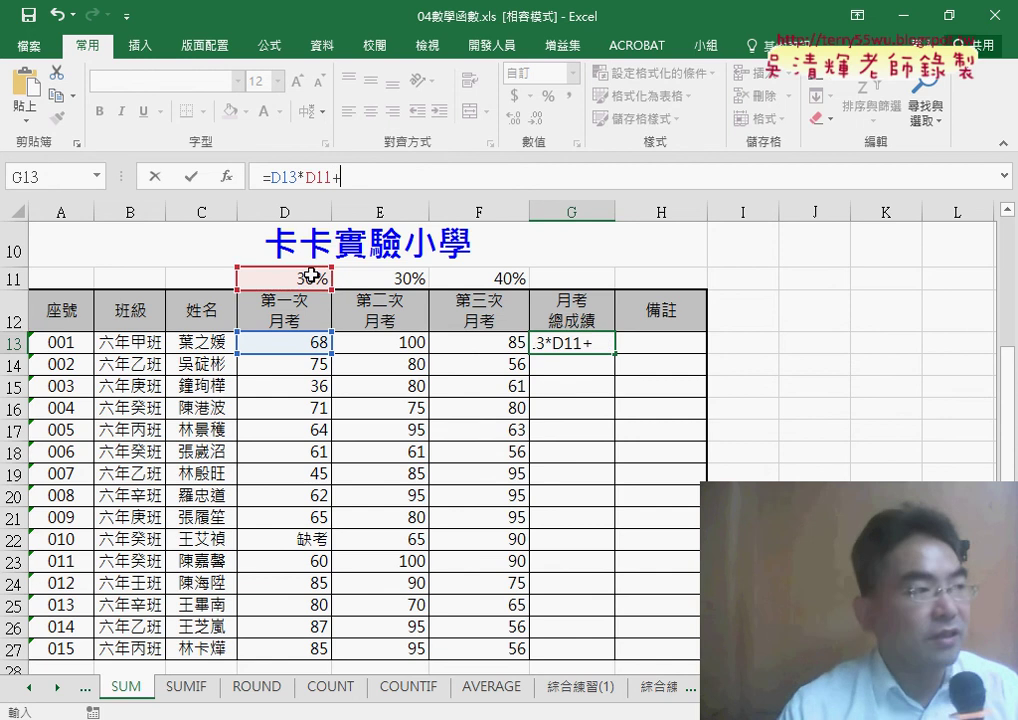
left_click(380, 345)
type("*")
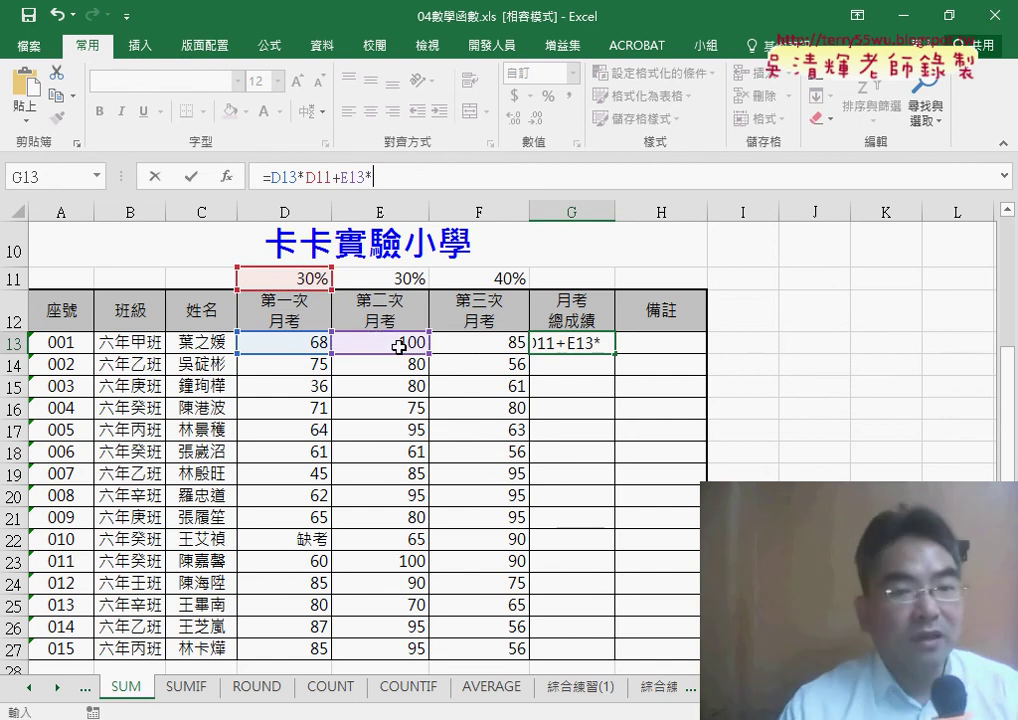
left_click(407, 279)
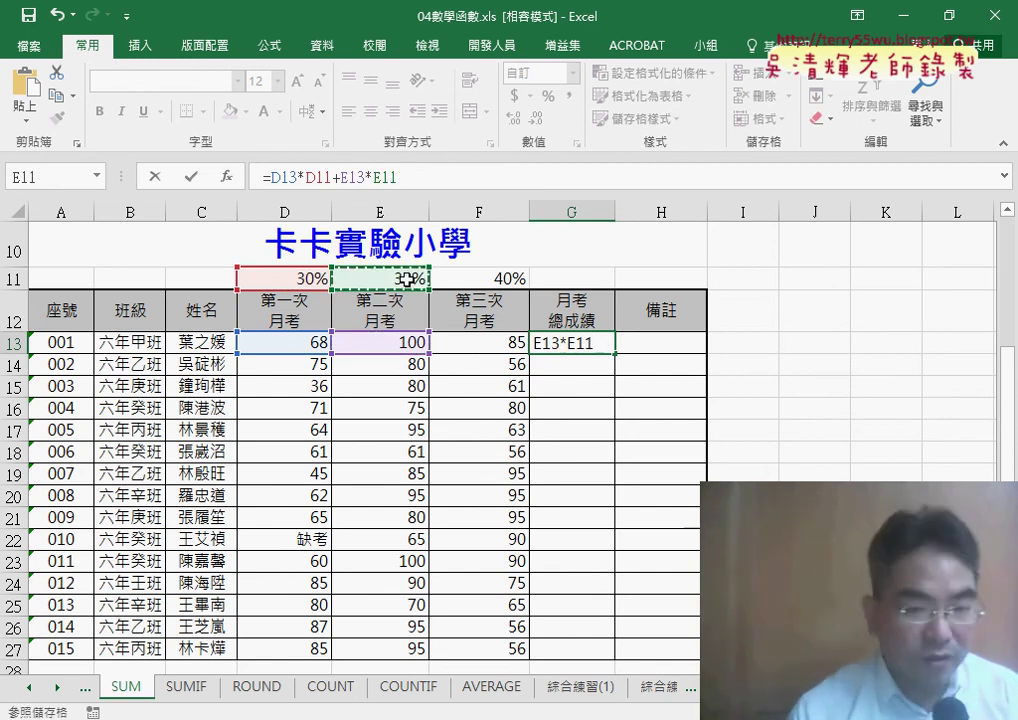
type("+")
left_click(503, 344)
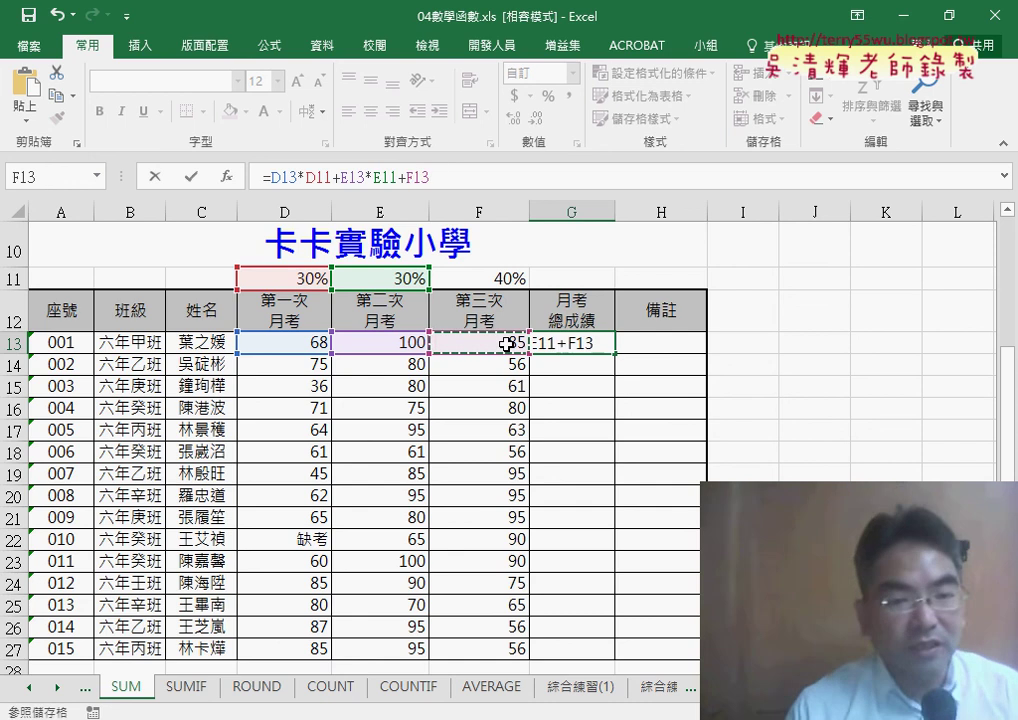
type("*")
left_click(511, 278)
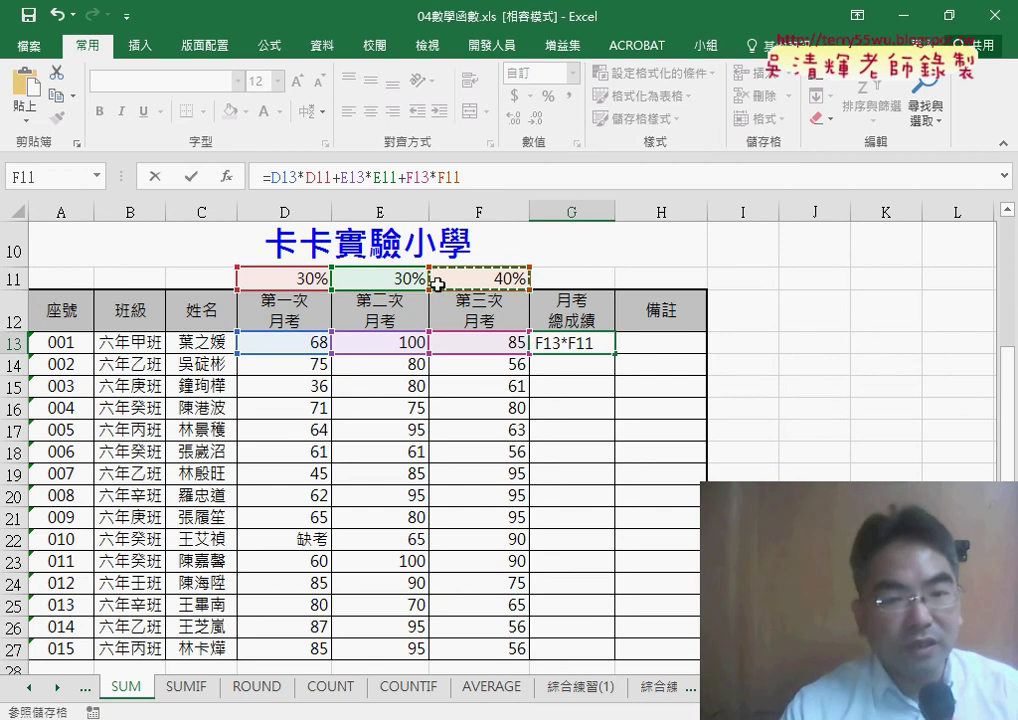
Lock the weight rows as D$11, E$11, F$11 and commit G13, giving 84.
left_click(318, 176)
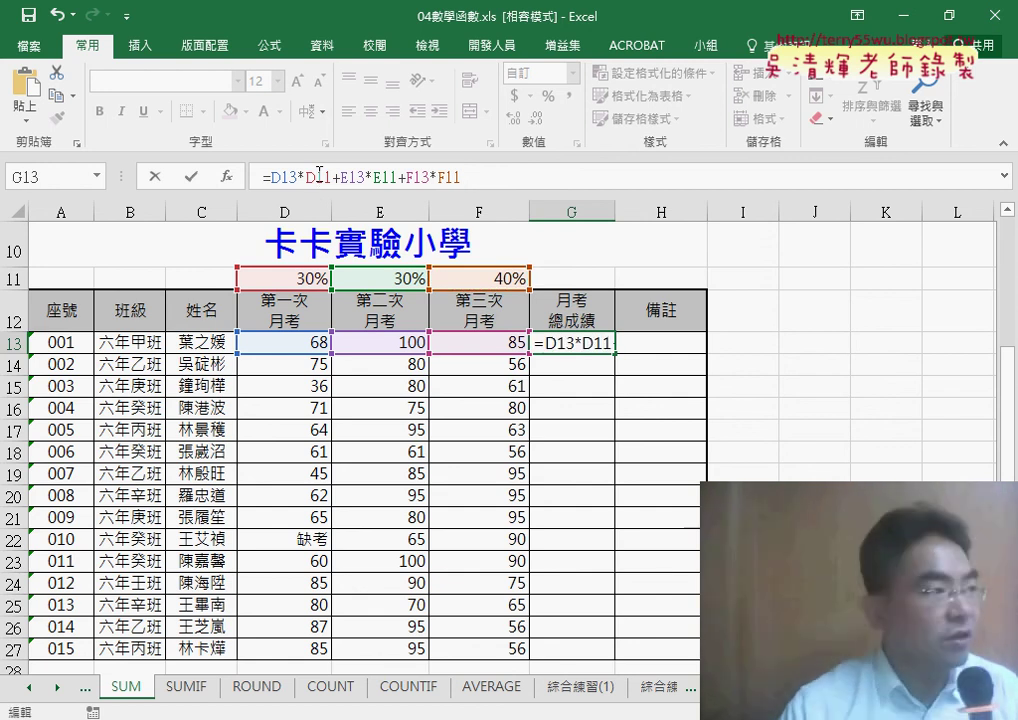
type("$")
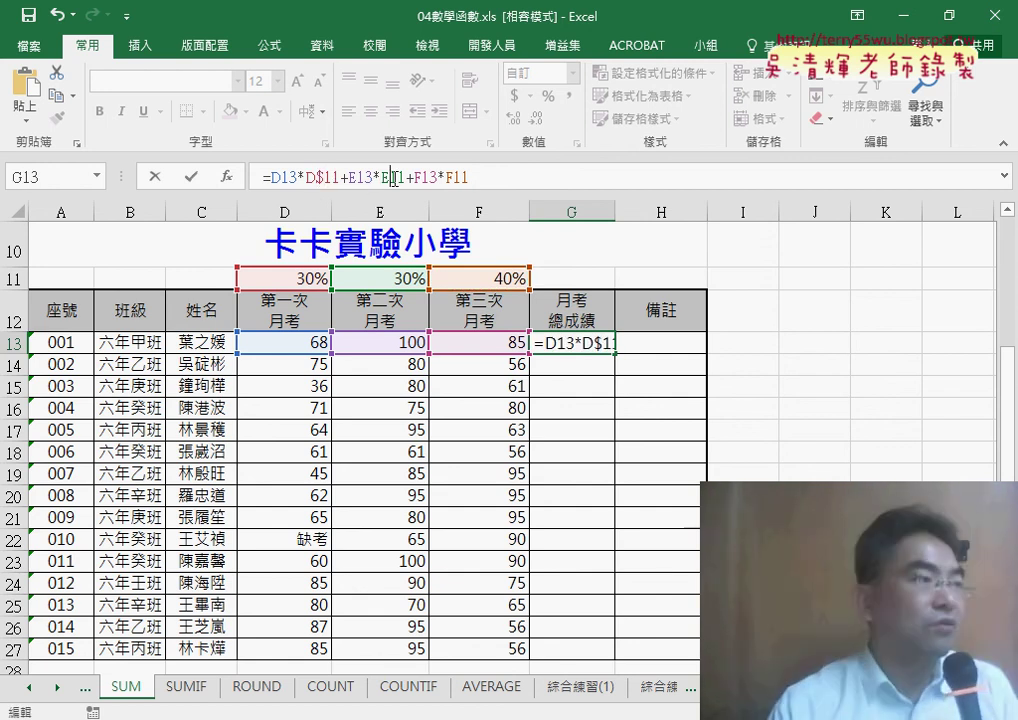
left_click(395, 178)
type("$")
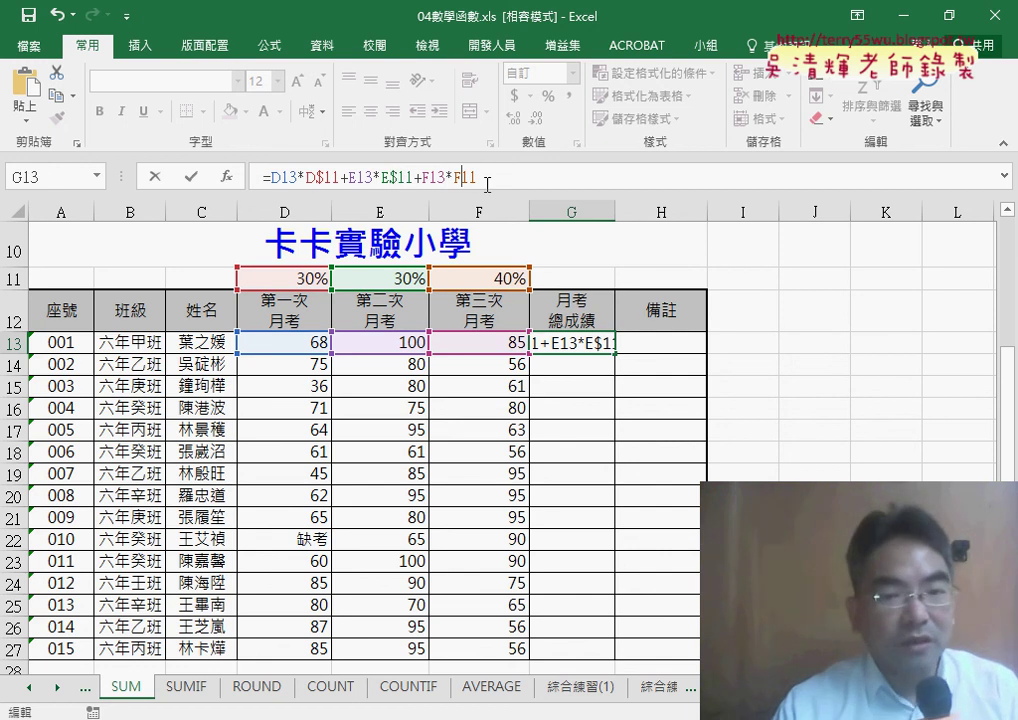
type("$")
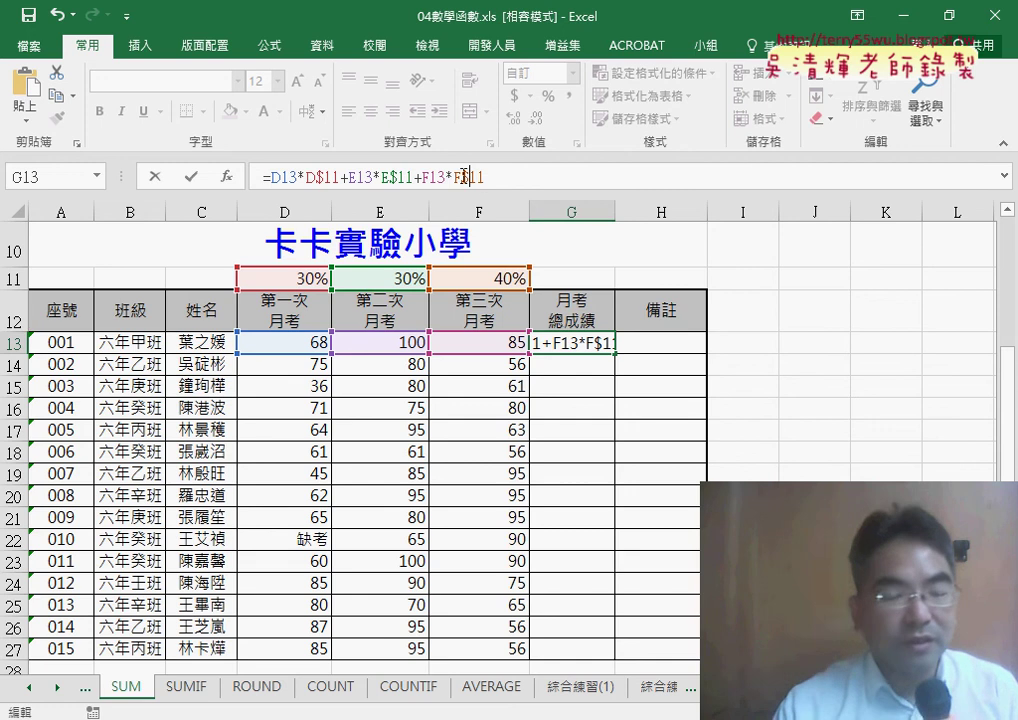
left_click(191, 177)
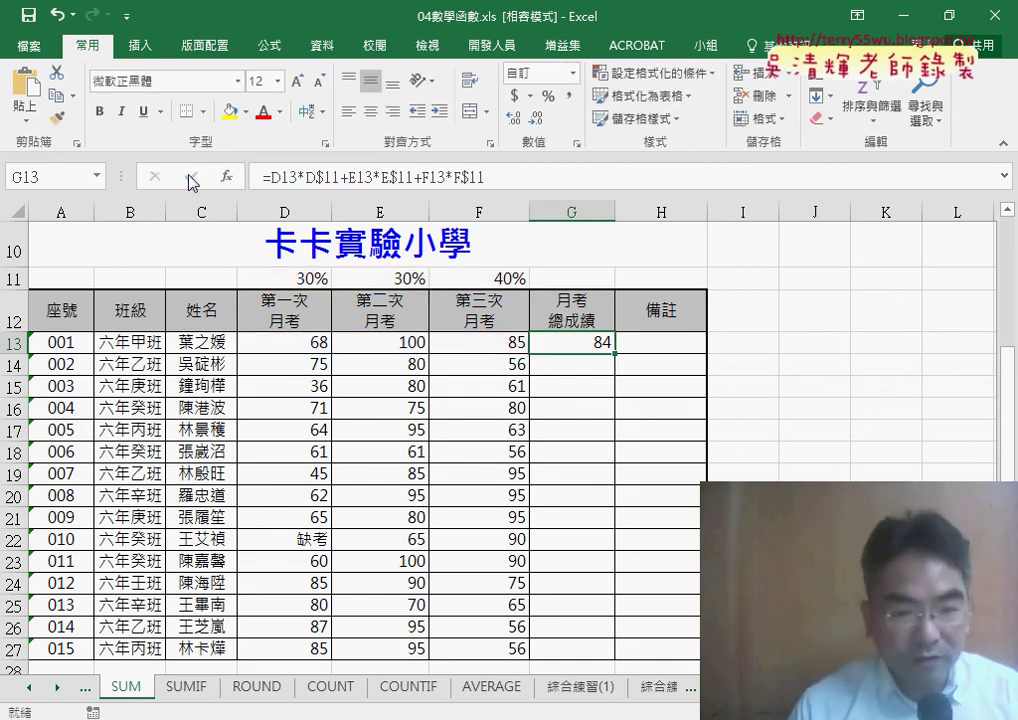
Fill the weighted-total formula down to G27 and autofit column G.
double_click(612, 354)
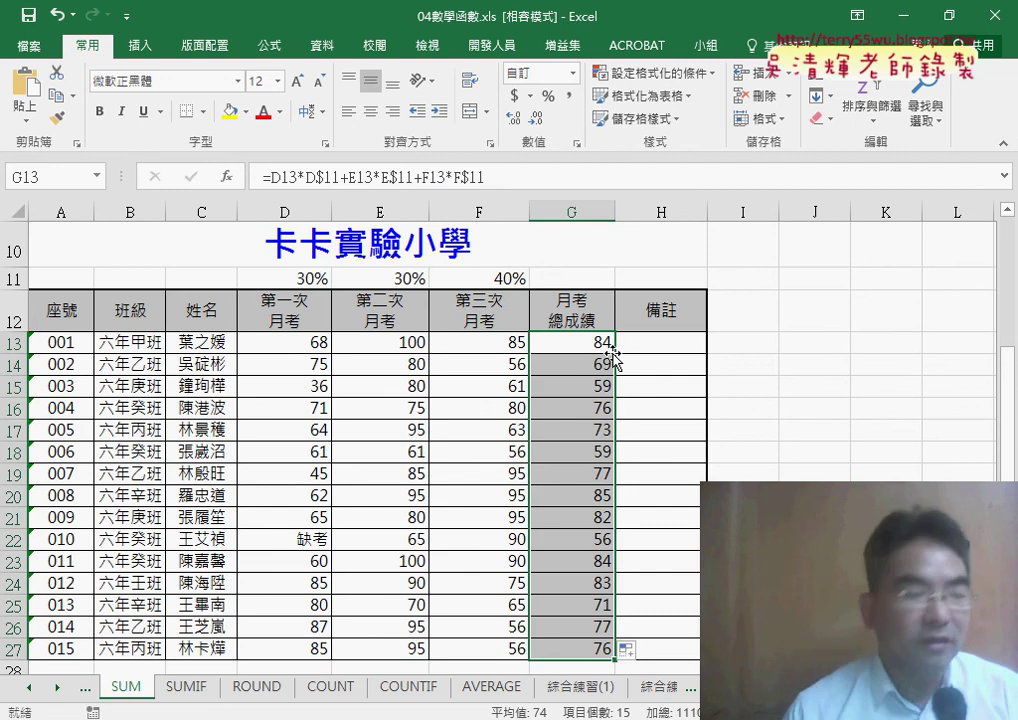
double_click(614, 208)
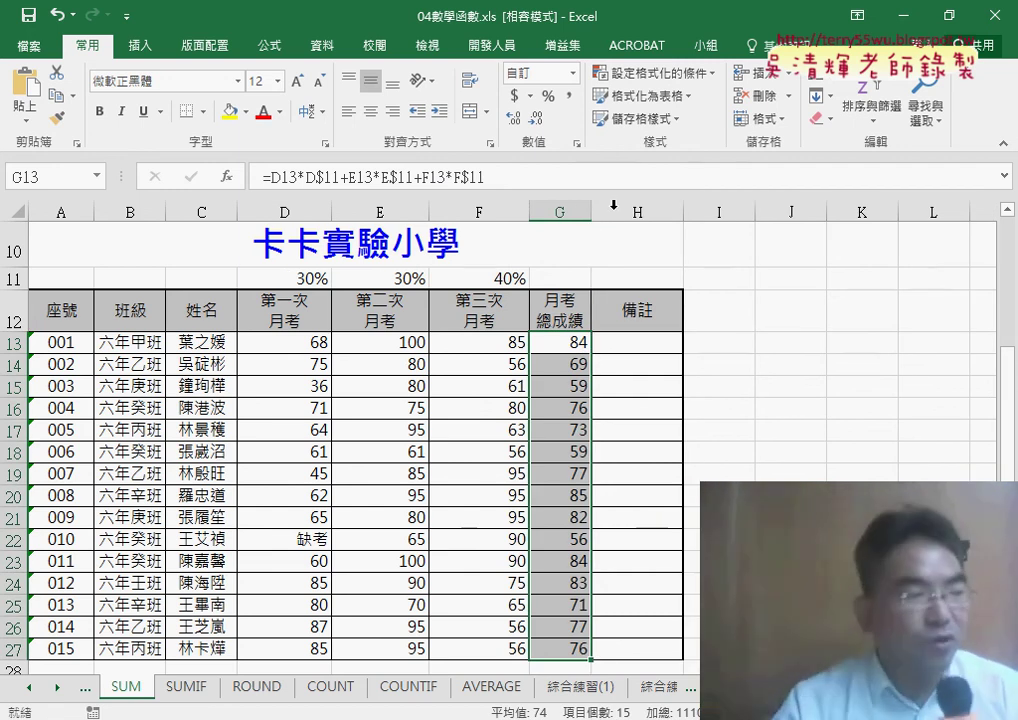
left_click(584, 343)
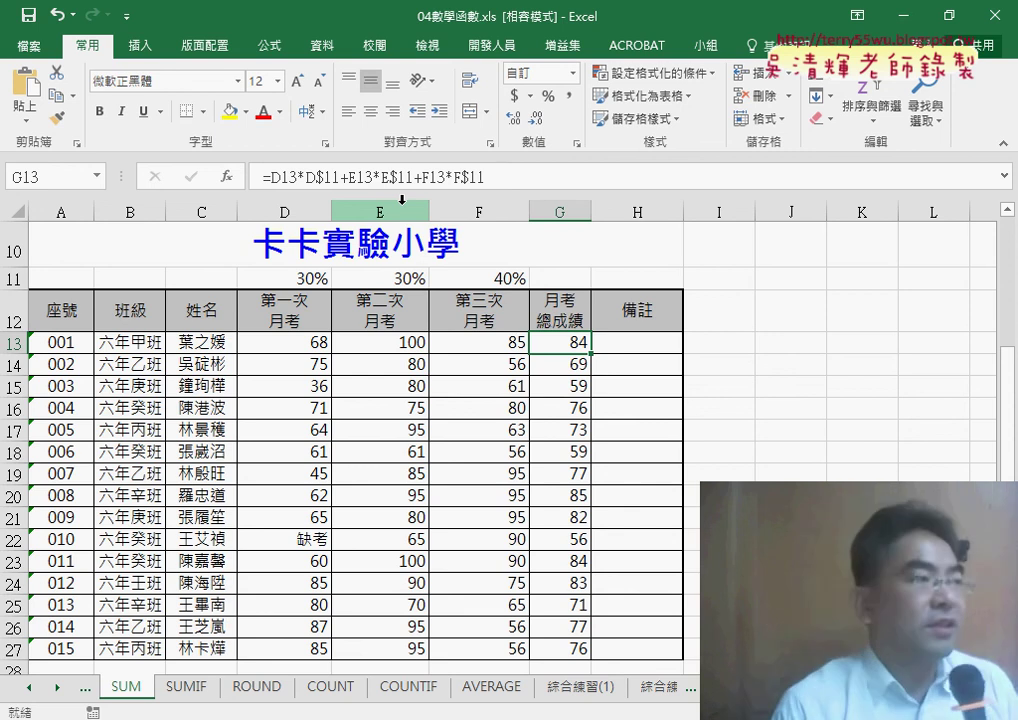
For H13, open Insert Function and filter the list to Math & Trig.
left_click(661, 346)
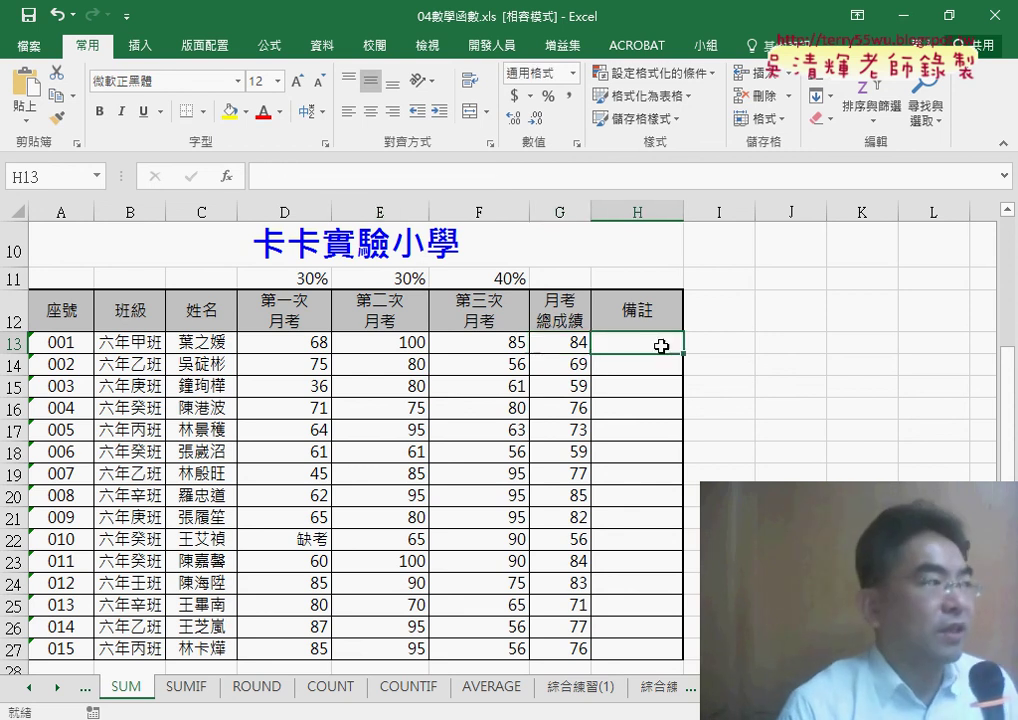
left_click(227, 175)
left_click(484, 253)
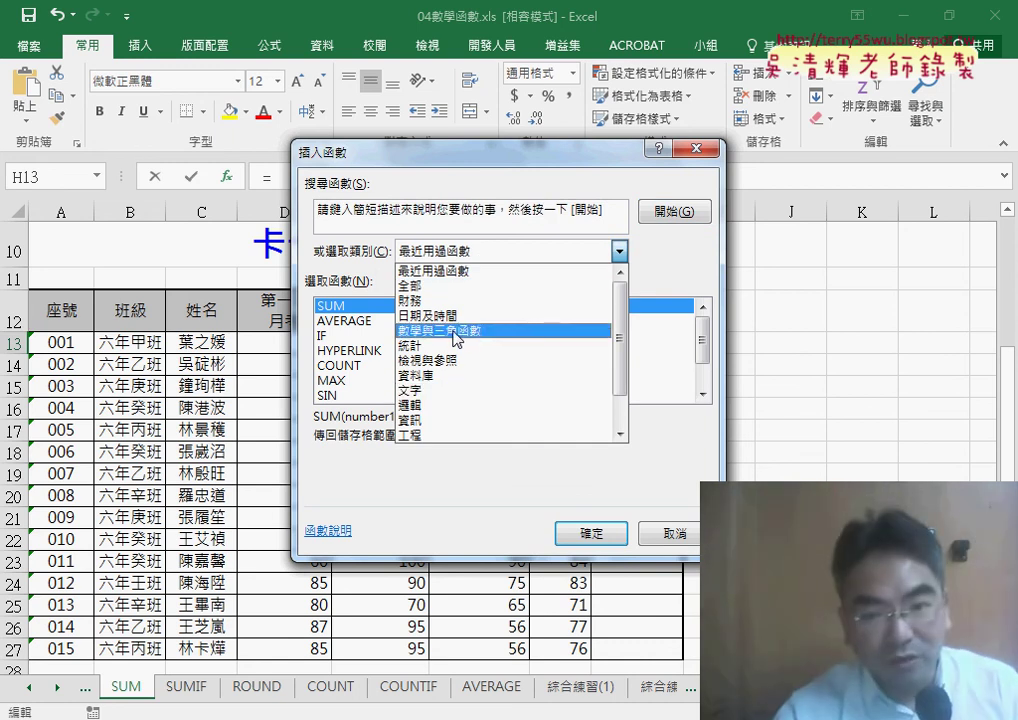
left_click(457, 331)
left_click_drag(706, 326, 706, 380)
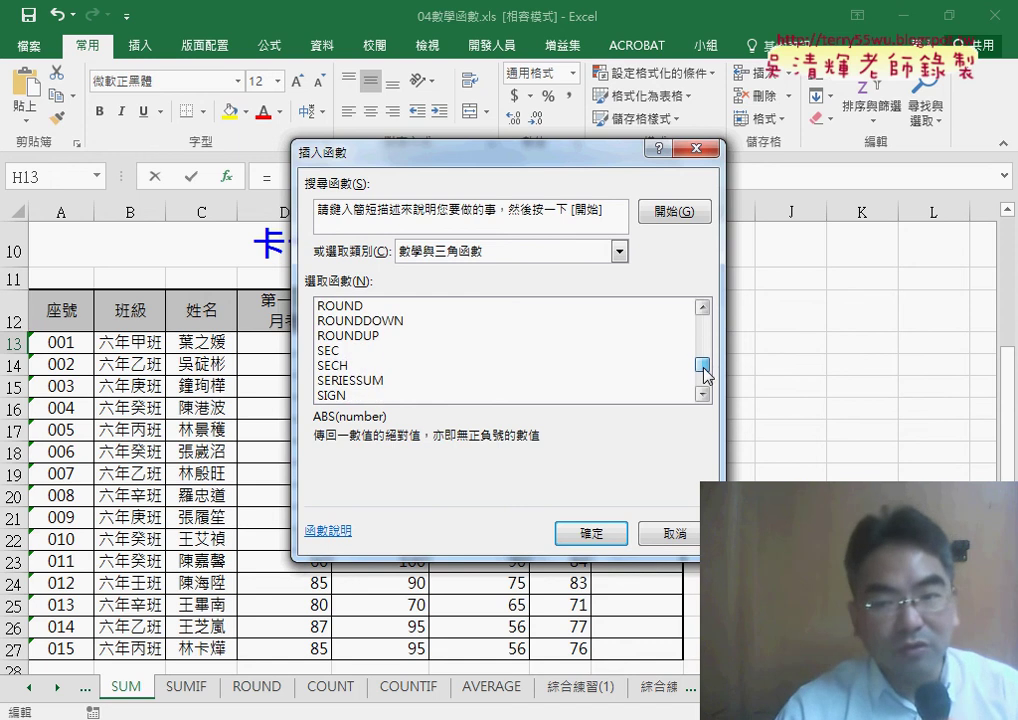
left_click(410, 382)
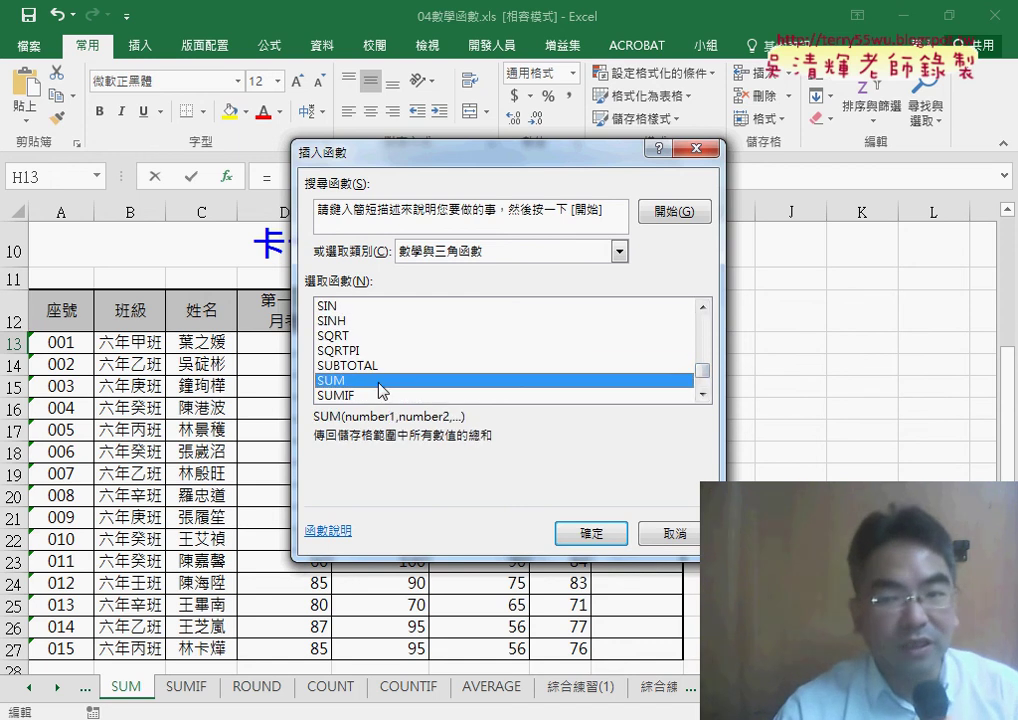
Choose SUMPRODUCT from the function list and confirm it.
left_click(704, 395)
left_click(704, 395)
left_click(704, 395)
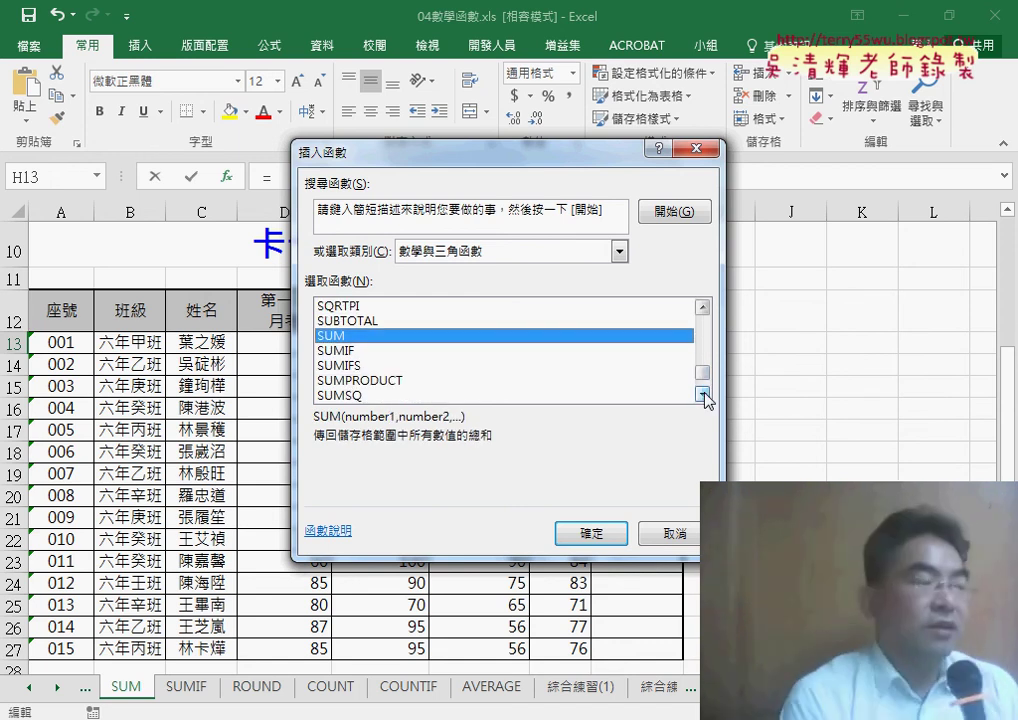
left_click(704, 395)
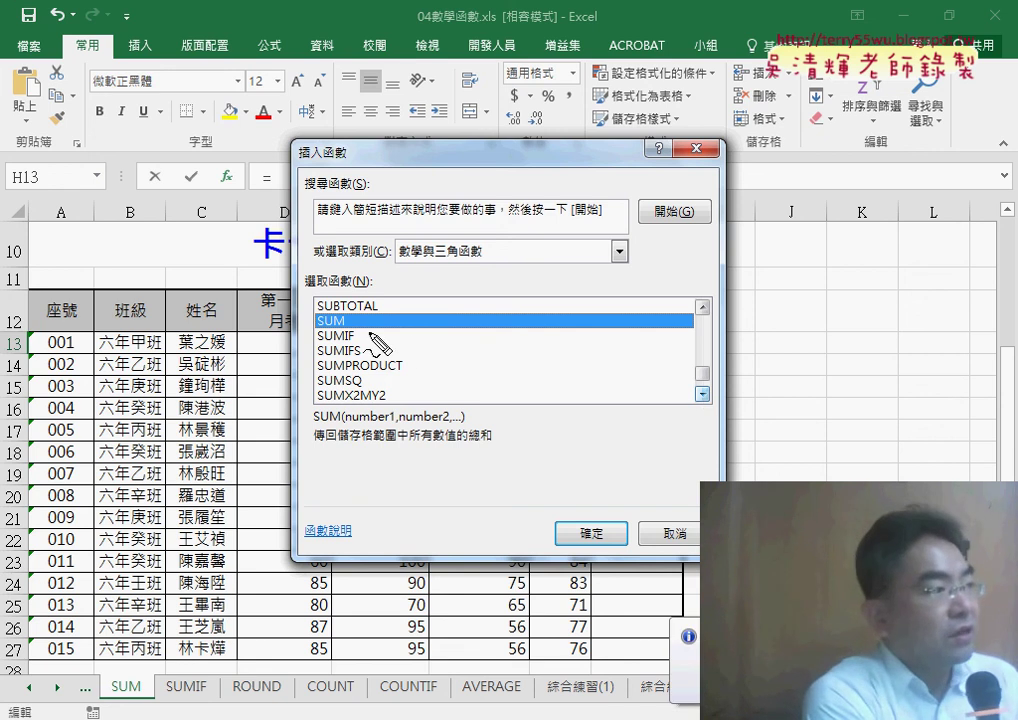
mouse_move(318, 343)
left_mouse_down()
mouse_move(352, 343)
mouse_move(358, 358)
left_mouse_up()
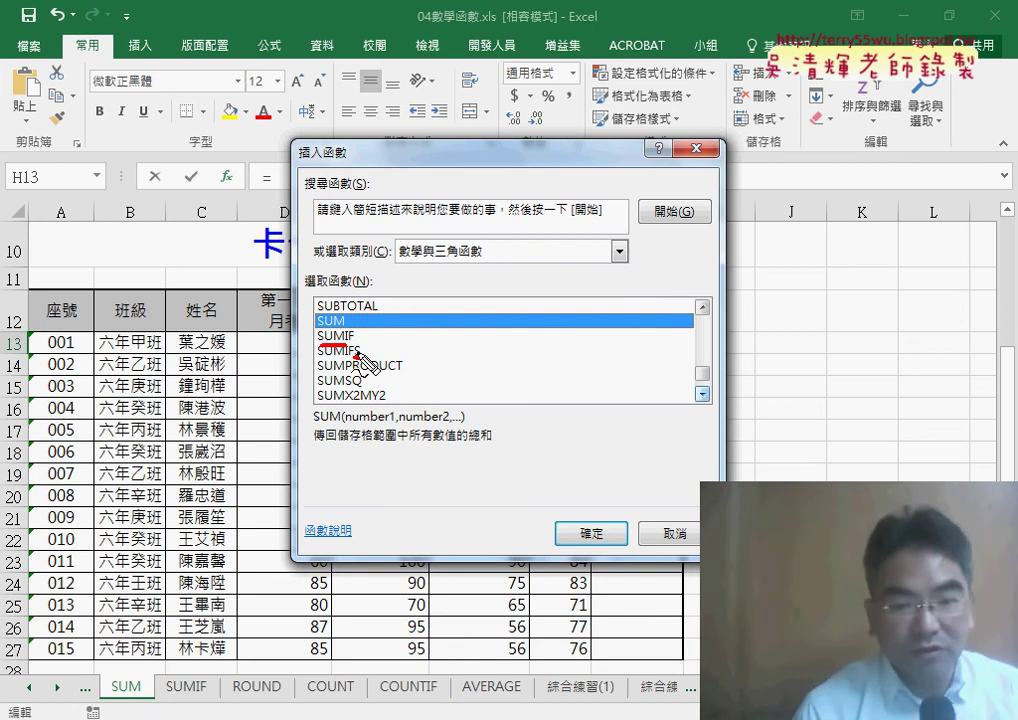
left_click_drag(352, 371, 402, 370)
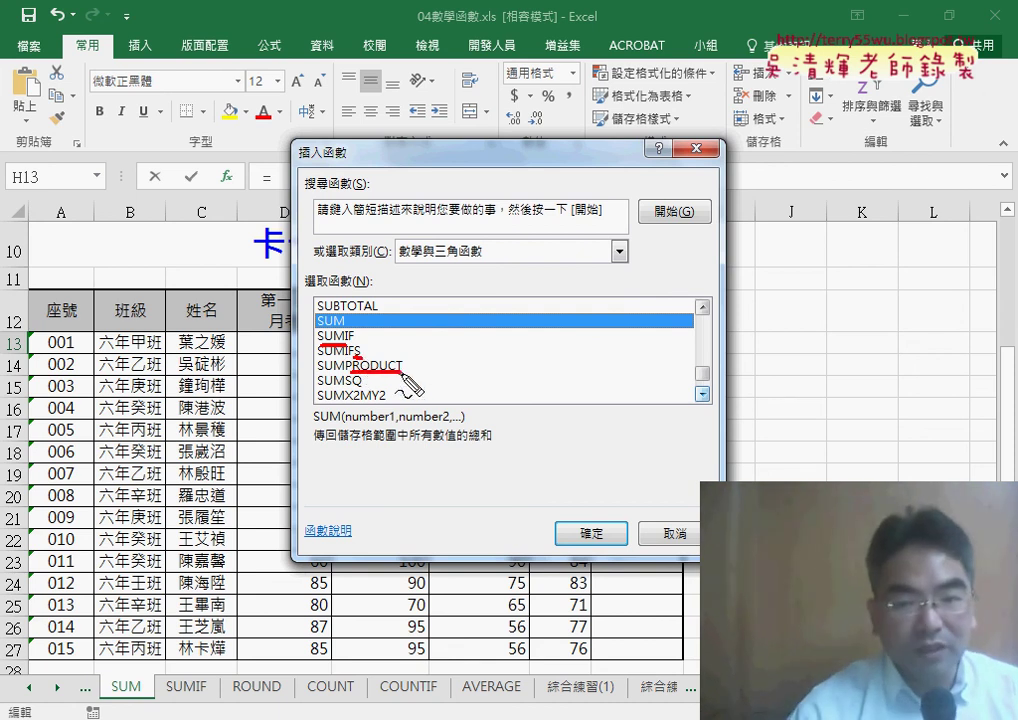
key("e")
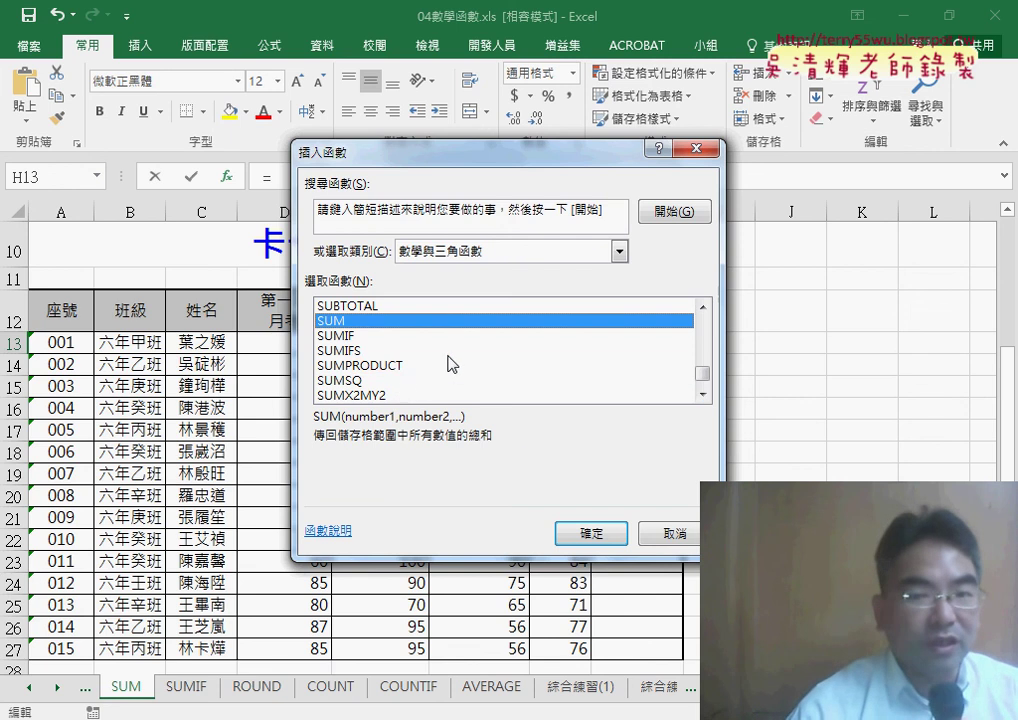
left_click(434, 366)
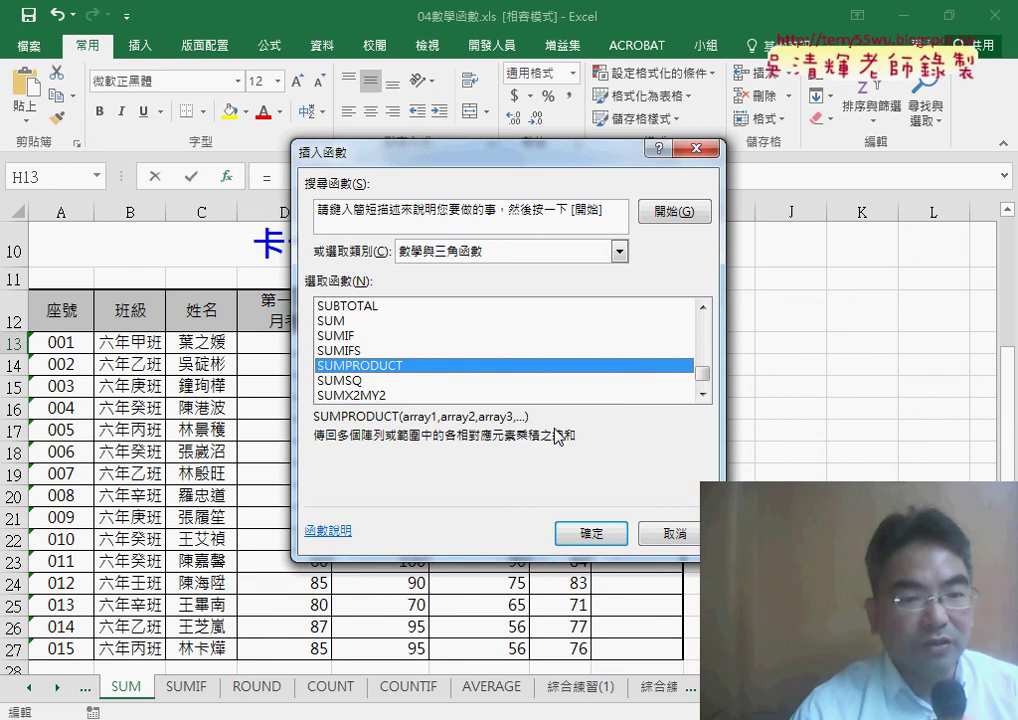
left_click(583, 537)
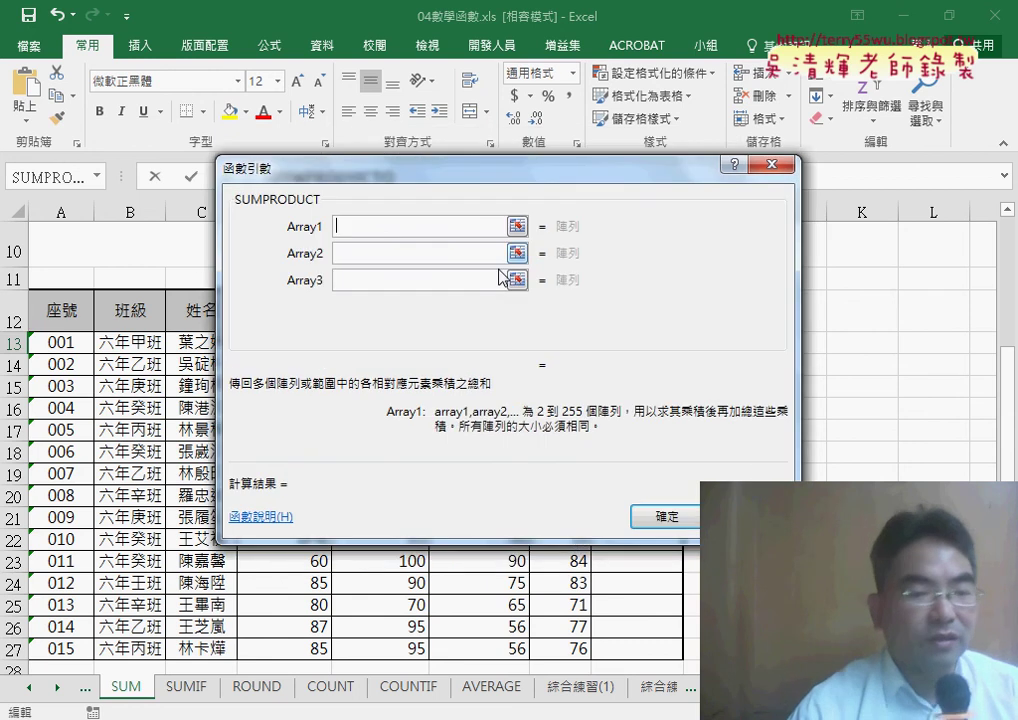
Fill SUMPRODUCT with weights D$11:F$11 (row-locked) and scores D13:F13, previewing 84.4.
left_click_drag(423, 205, 647, 443)
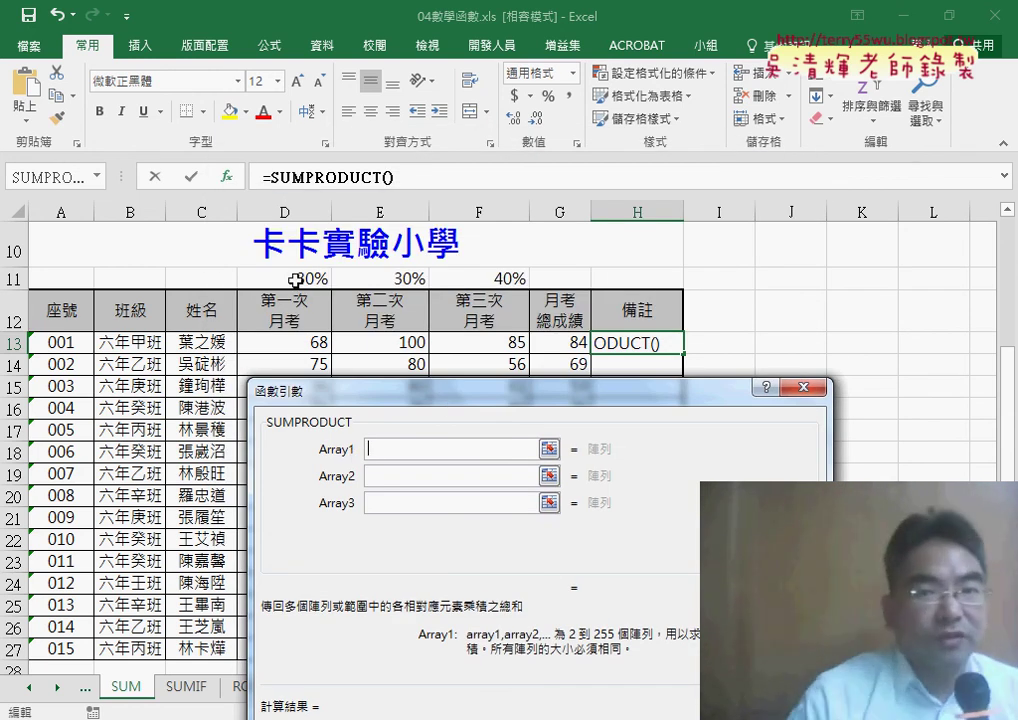
left_click_drag(295, 279, 477, 287)
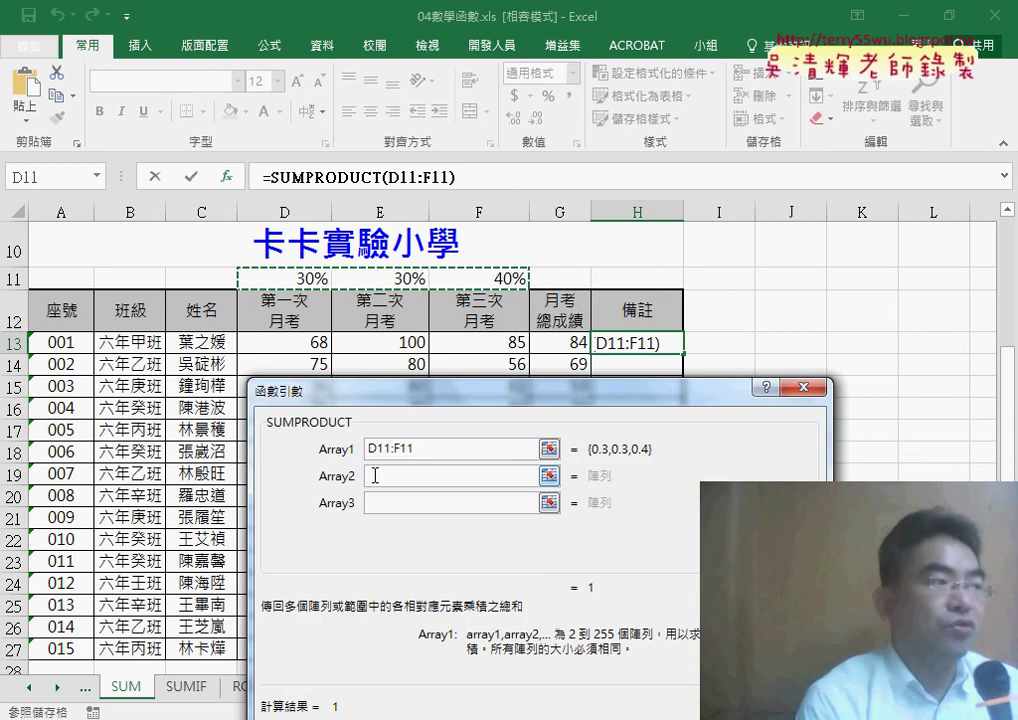
left_click(370, 475)
left_click_drag(285, 342, 484, 345)
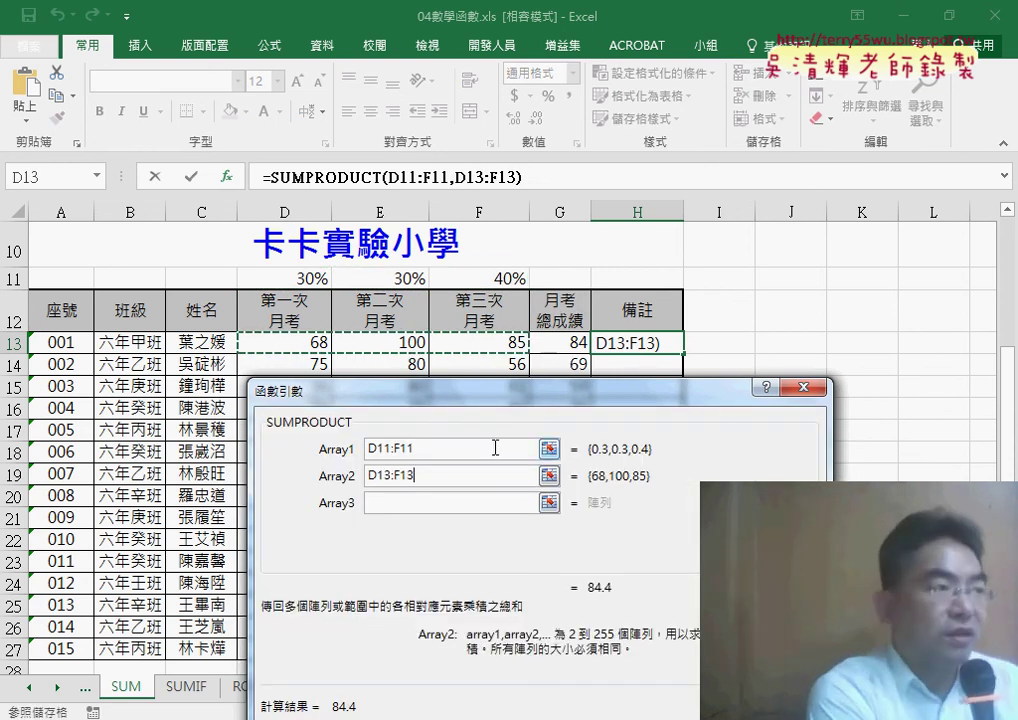
left_click_drag(437, 456, 368, 450)
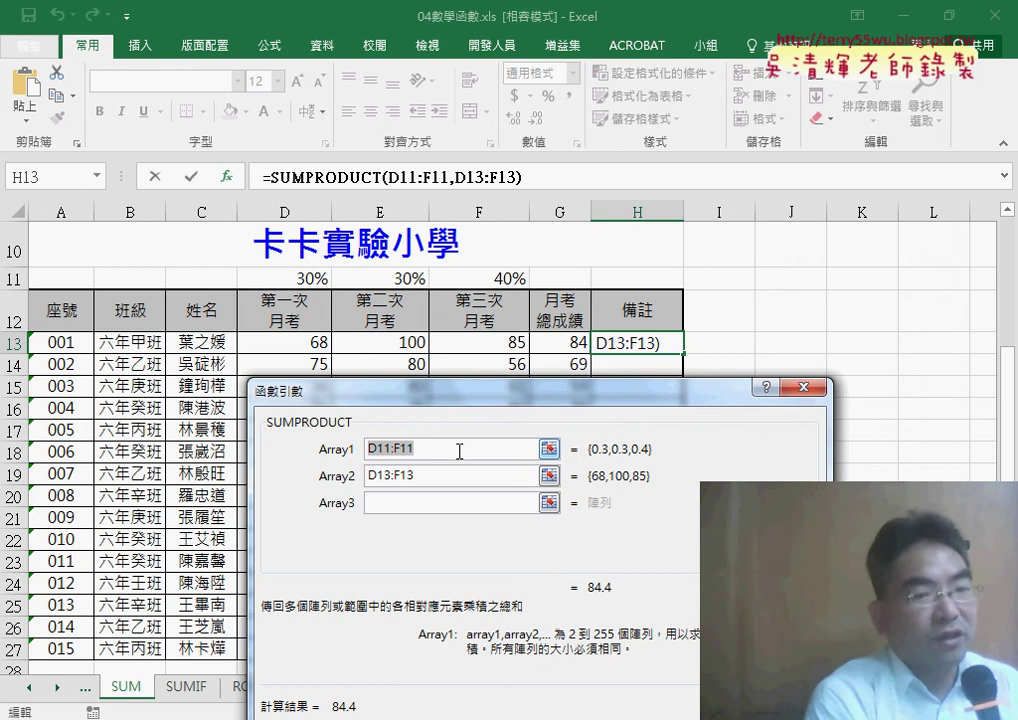
key("F4")
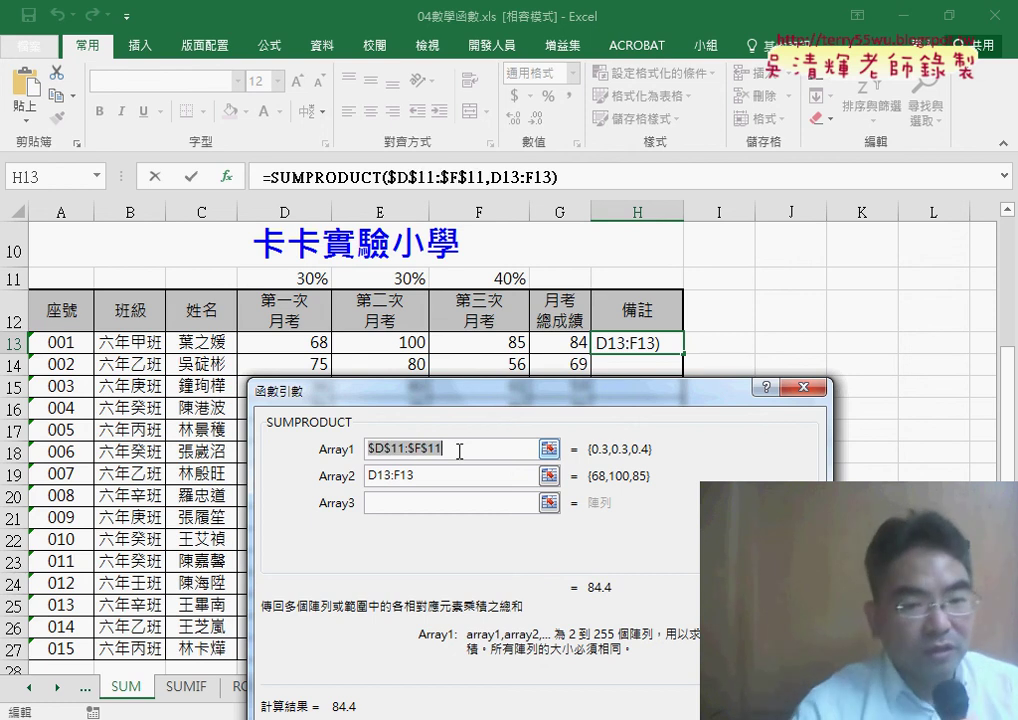
key("F4")
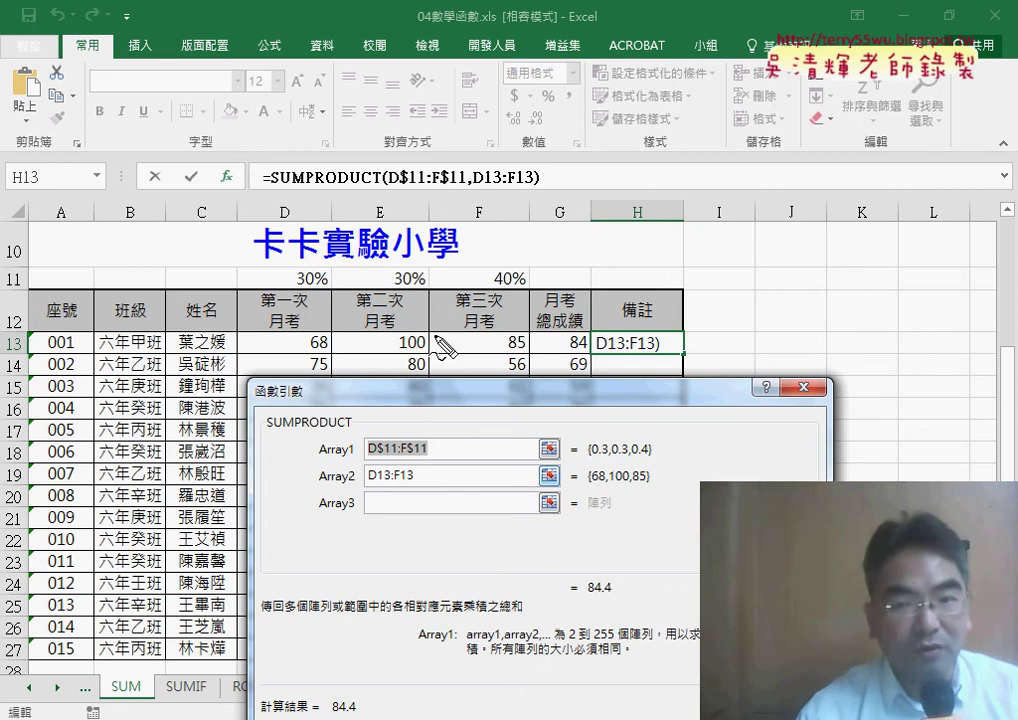
mouse_move(272, 288)
left_mouse_down()
mouse_move(378, 302)
mouse_move(279, 305)
left_mouse_up()
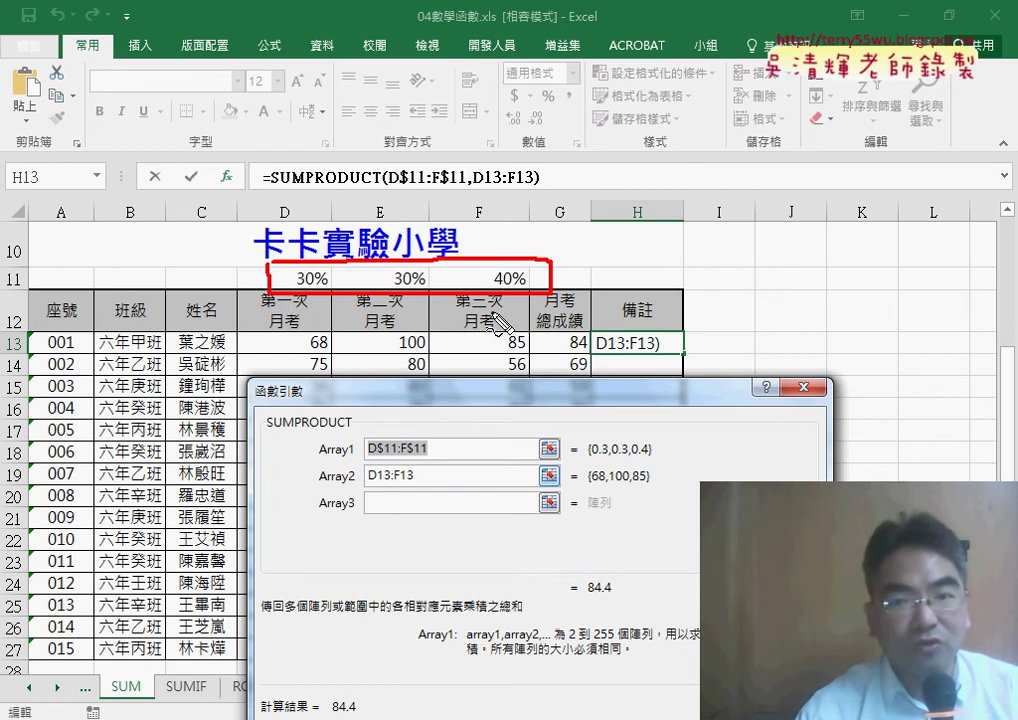
mouse_move(471, 323)
left_mouse_down()
mouse_move(545, 394)
mouse_move(655, 463)
left_mouse_up()
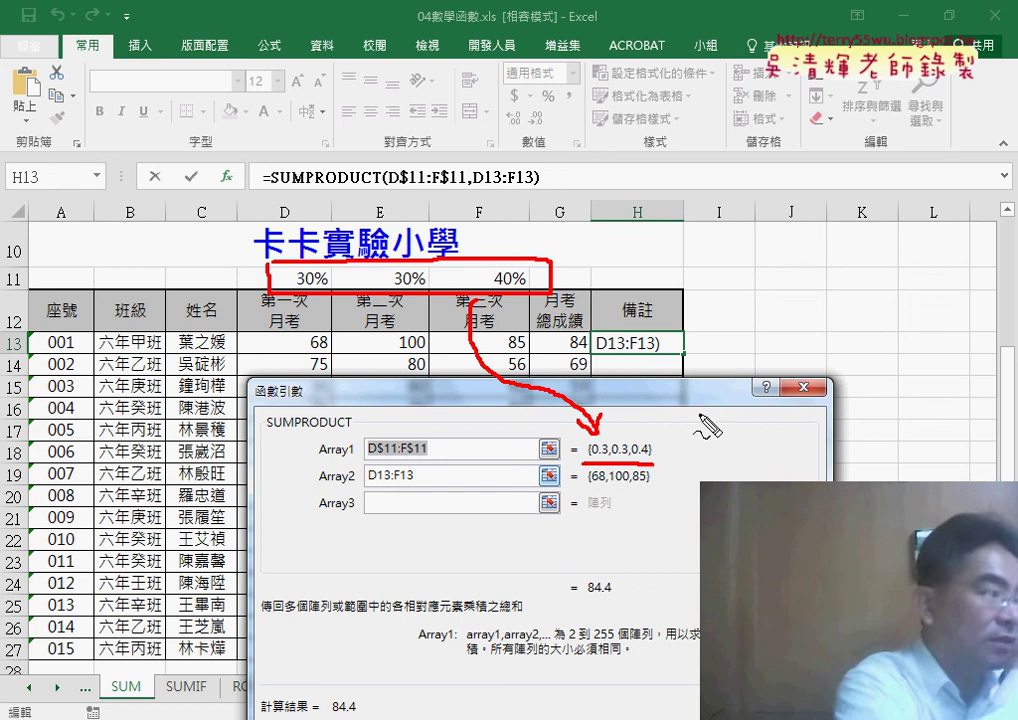
left_click_drag(697, 413, 692, 462)
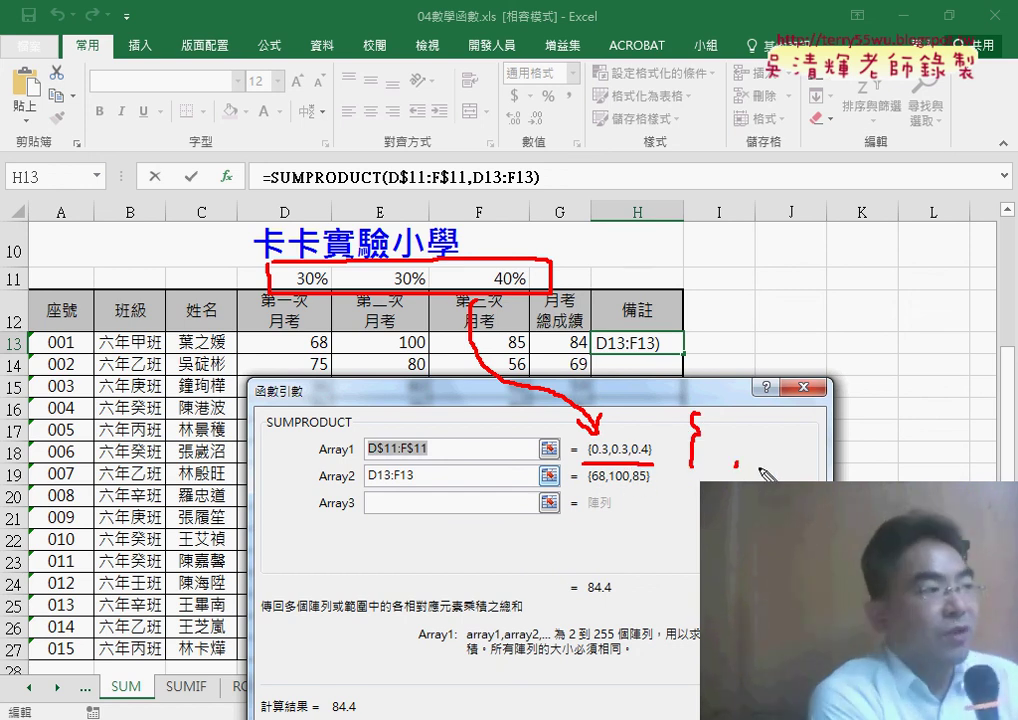
left_click_drag(735, 458, 788, 469)
left_click_drag(820, 409, 839, 446)
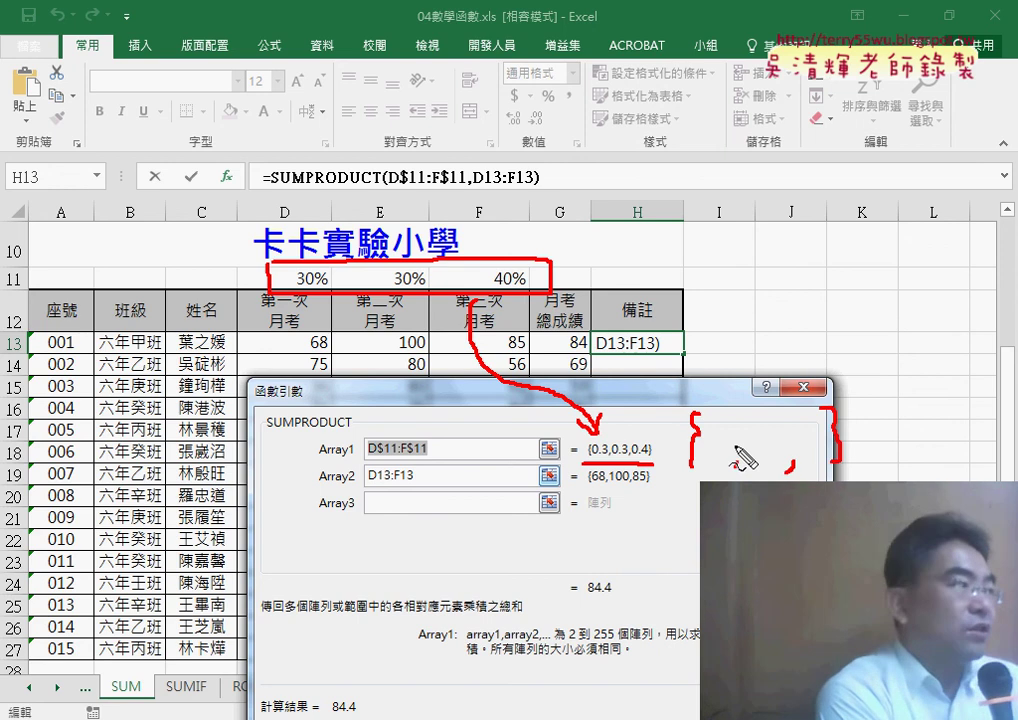
left_click_drag(722, 440, 720, 445)
mouse_move(782, 448)
left_mouse_down()
mouse_move(826, 430)
mouse_move(818, 462)
left_mouse_up()
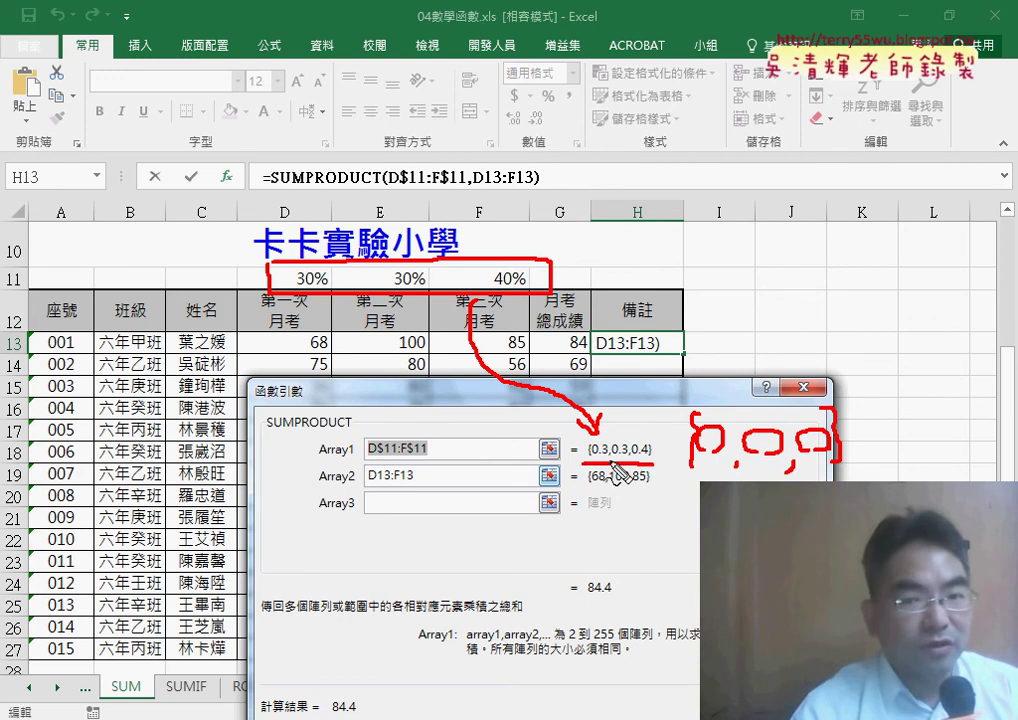
key("Escape")
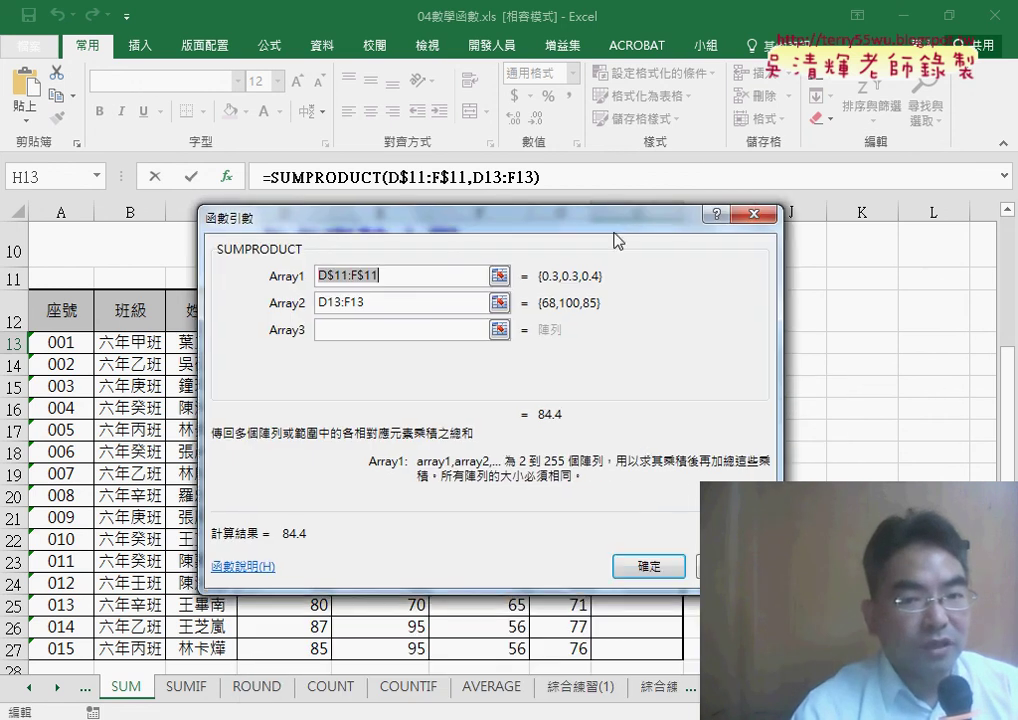
Commit H13's SUMPRODUCT, fill it down through H27, and show the totals as whole numbers.
left_click(657, 563)
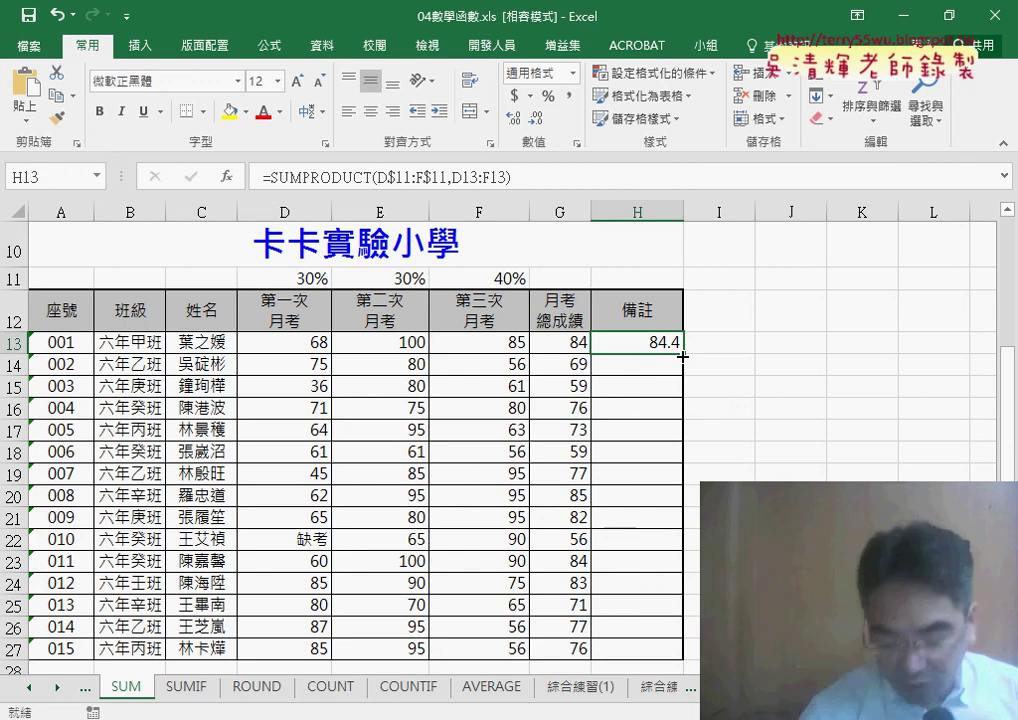
double_click(683, 354)
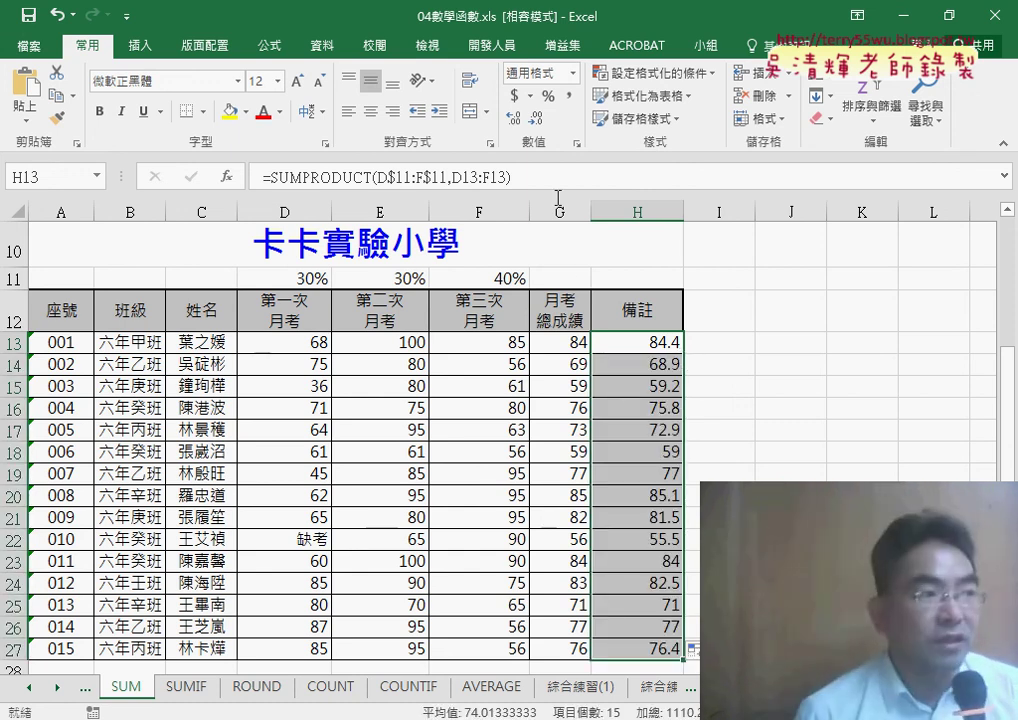
left_click(538, 120)
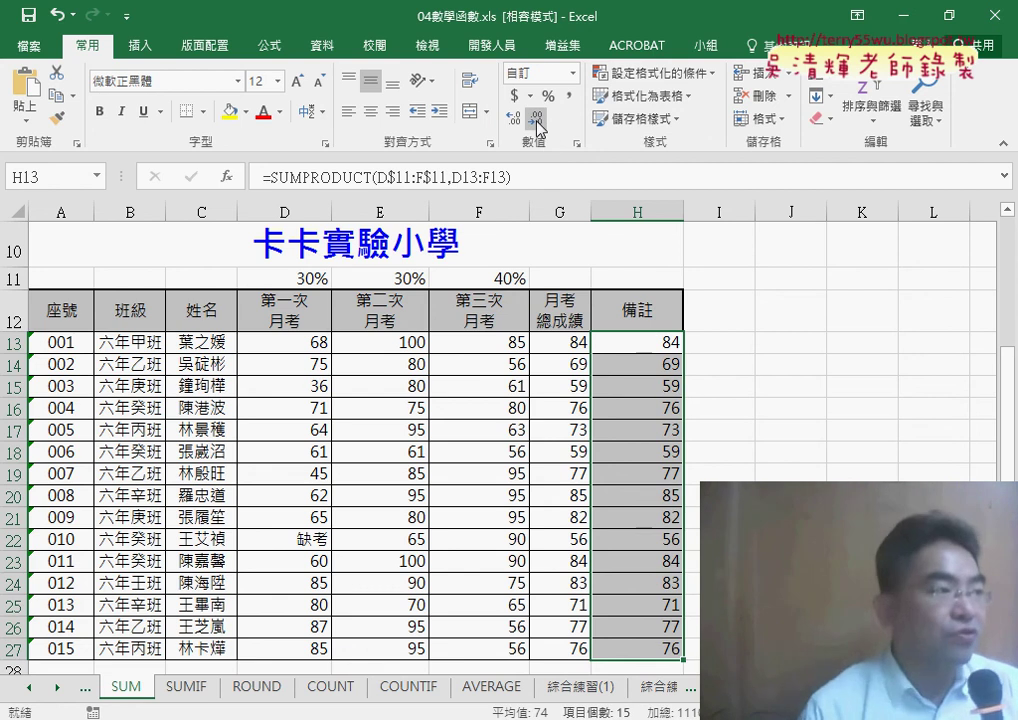
Compare the totals at one decimal, revert to whole numbers, and select H13's formula text.
left_click(514, 119)
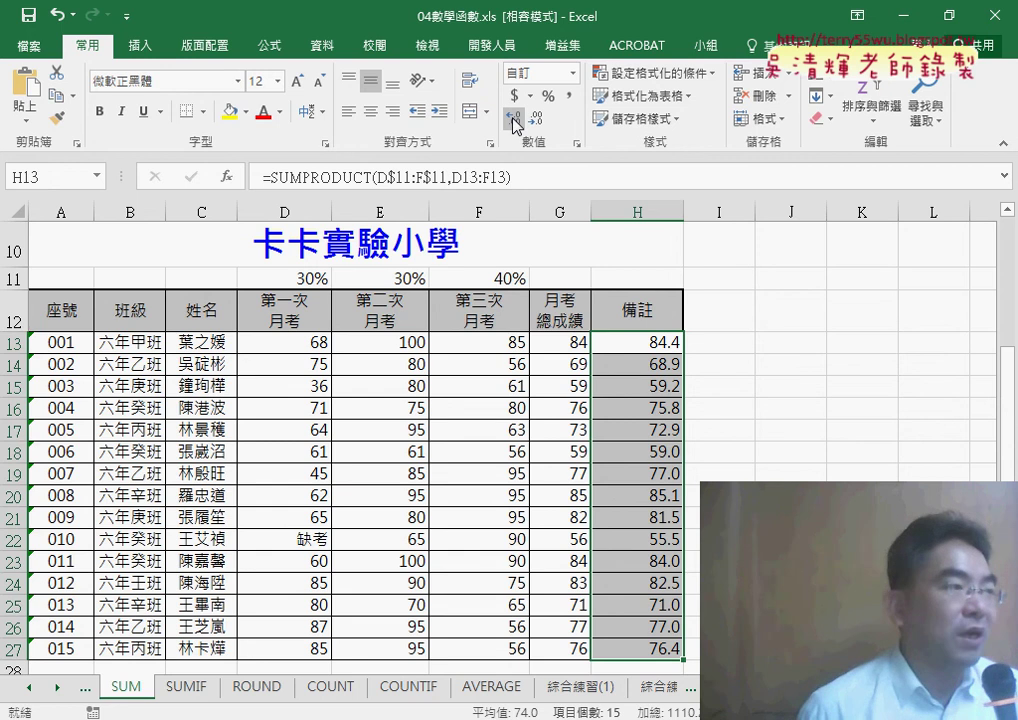
key("ctrl+z")
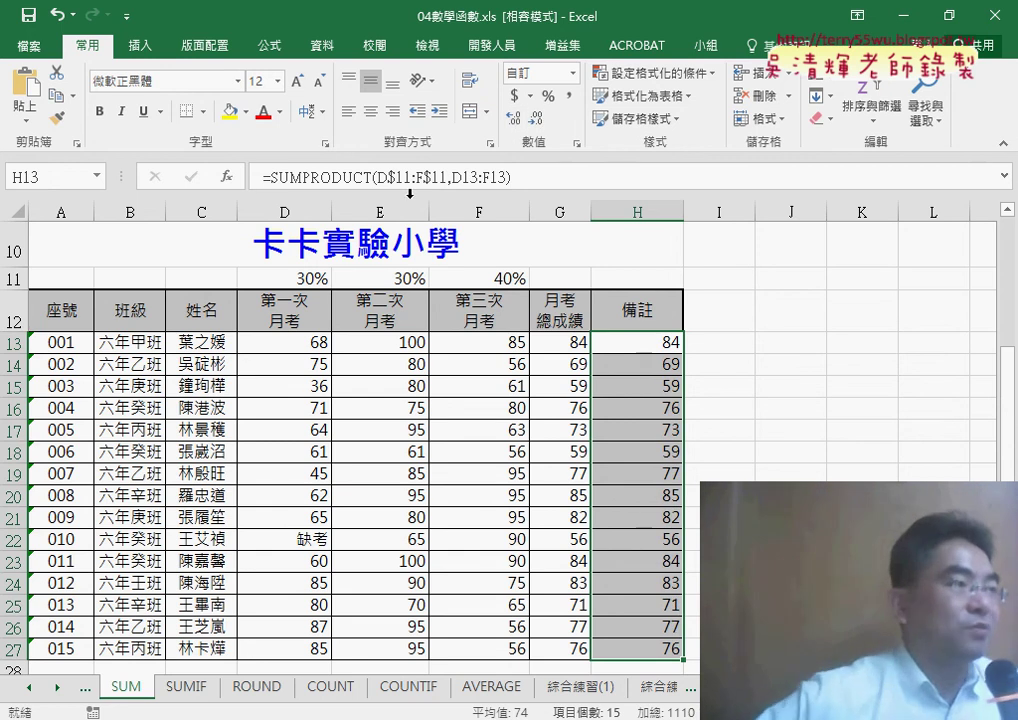
left_click_drag(268, 177, 533, 178)
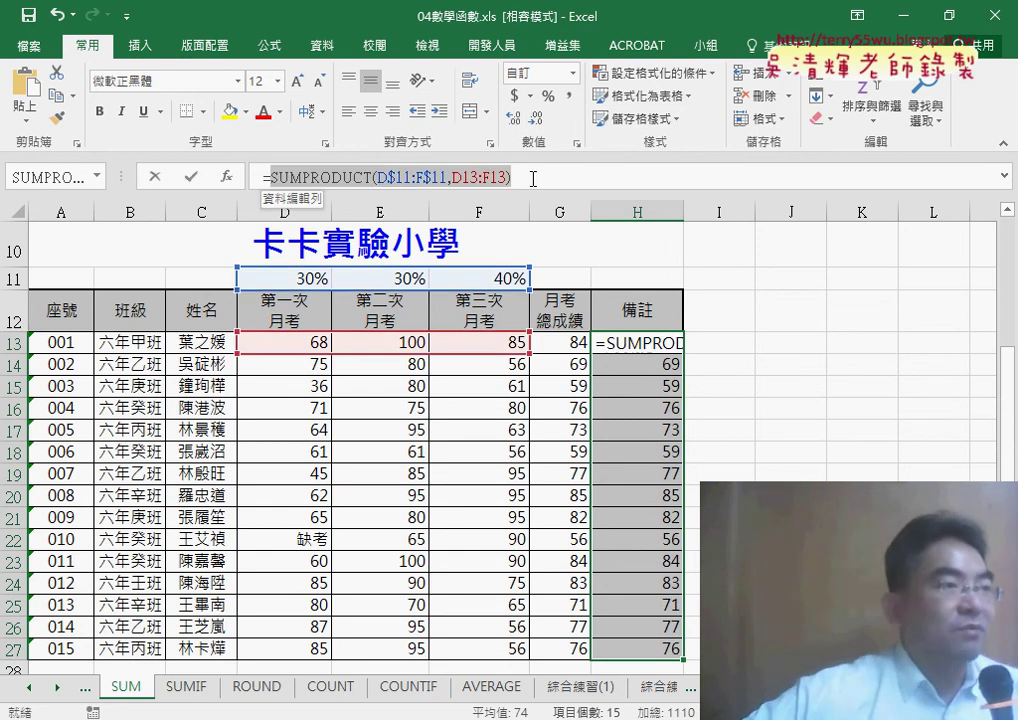
Cut the SUMPRODUCT text out of H13 and insert ROUND from Math & Trig in its place.
right_click(645, 180)
left_click(675, 190)
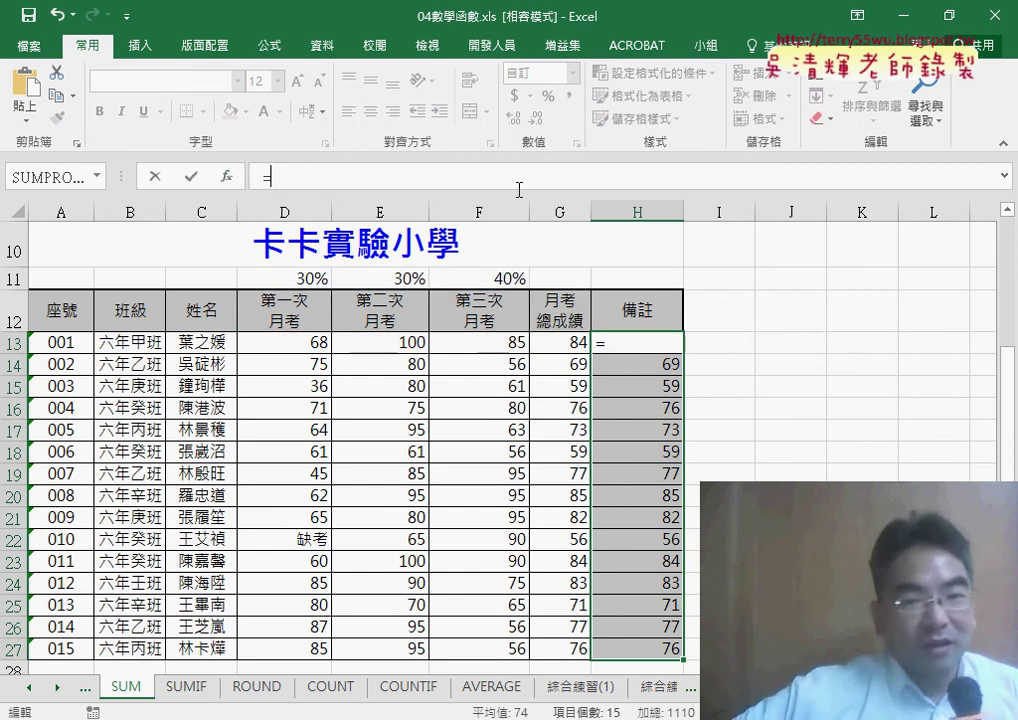
left_click(227, 178)
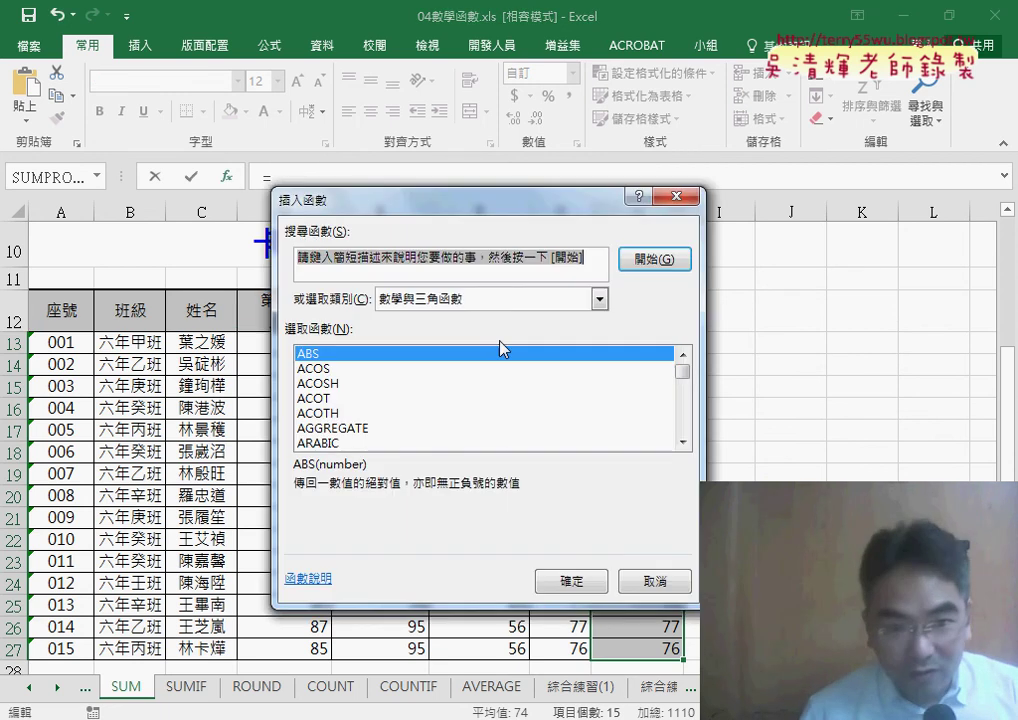
left_click_drag(686, 374, 687, 418)
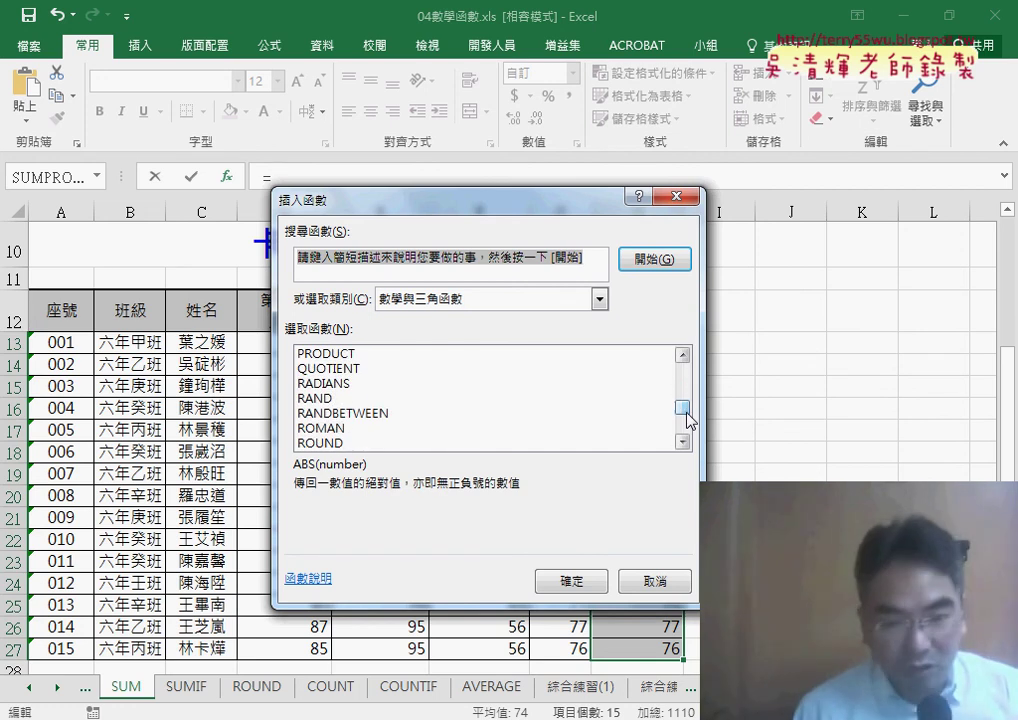
left_click(338, 443)
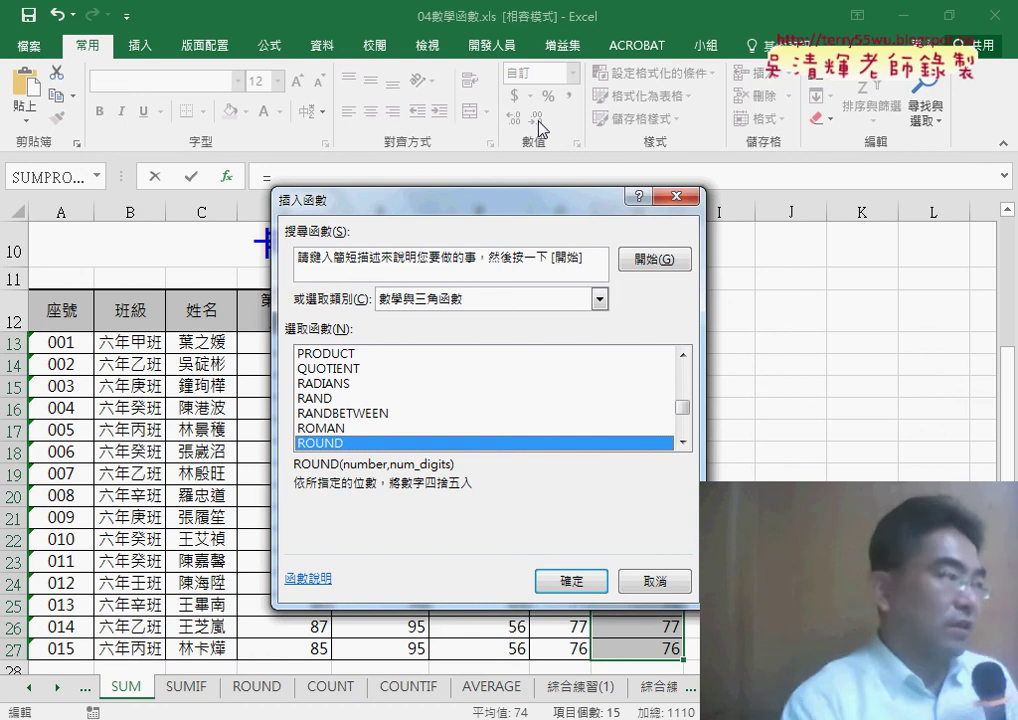
left_click(570, 581)
right_click(382, 314)
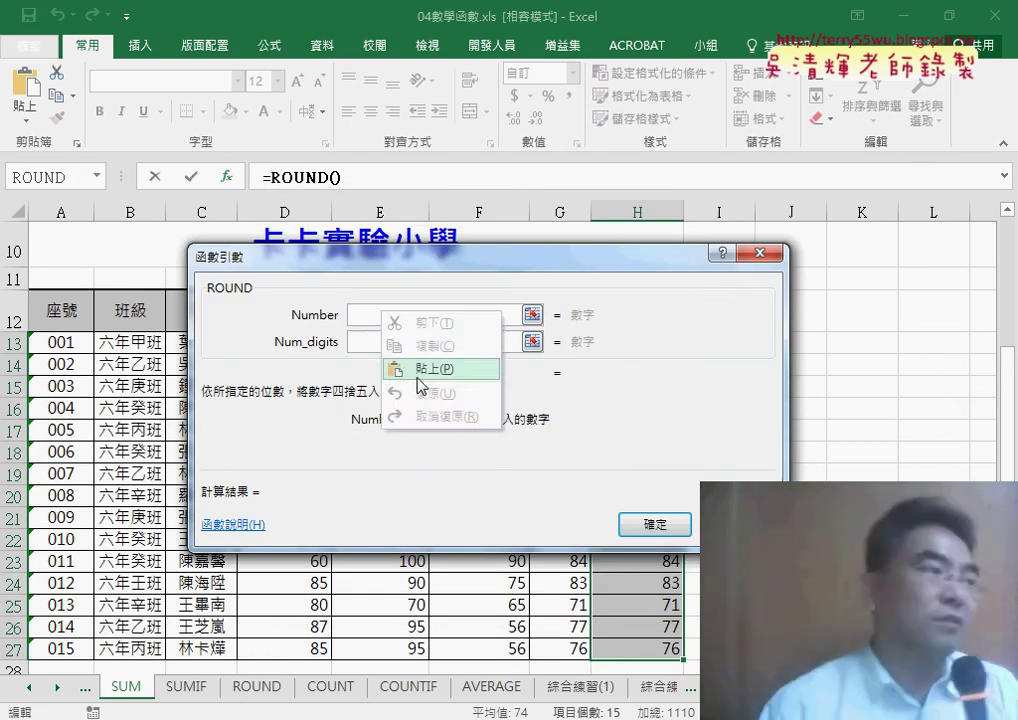
Paste SUMPRODUCT(D$11:F$11,D13:F13) as ROUND's Number with Num_digits 0, so H13 shows 84.
left_click(395, 362)
left_click(387, 345)
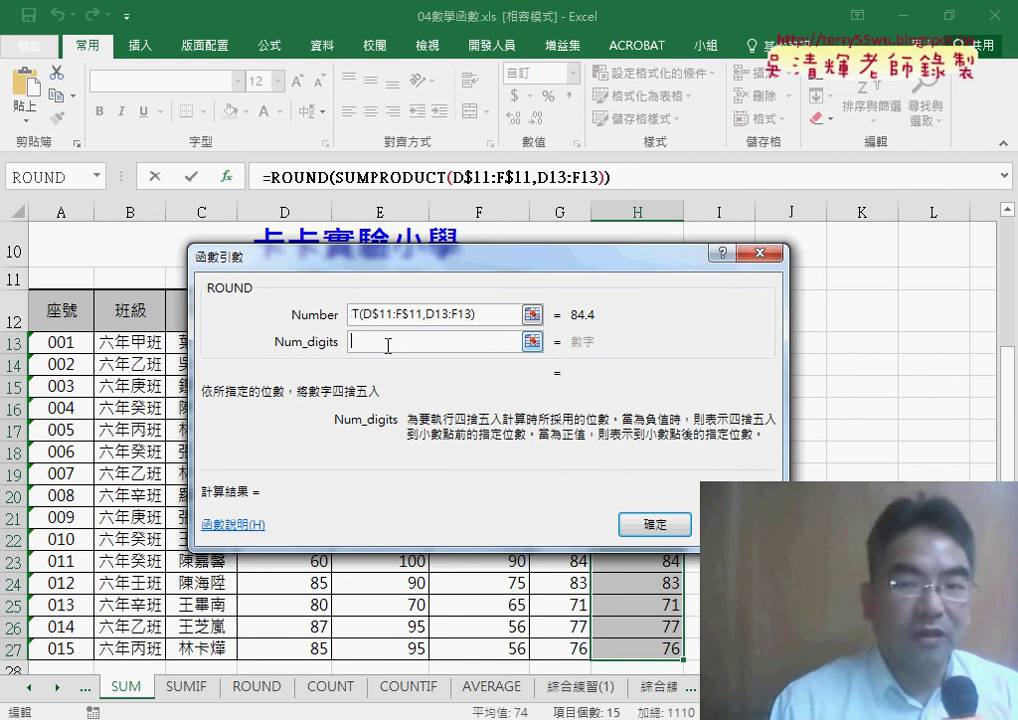
type("0")
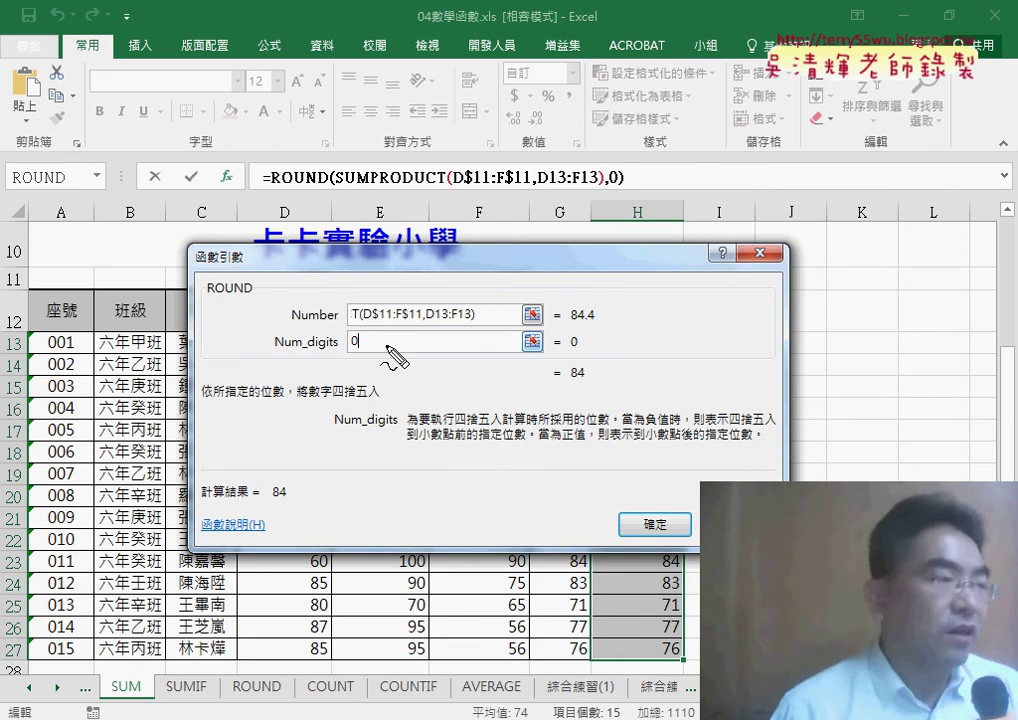
left_click_drag(569, 321, 597, 324)
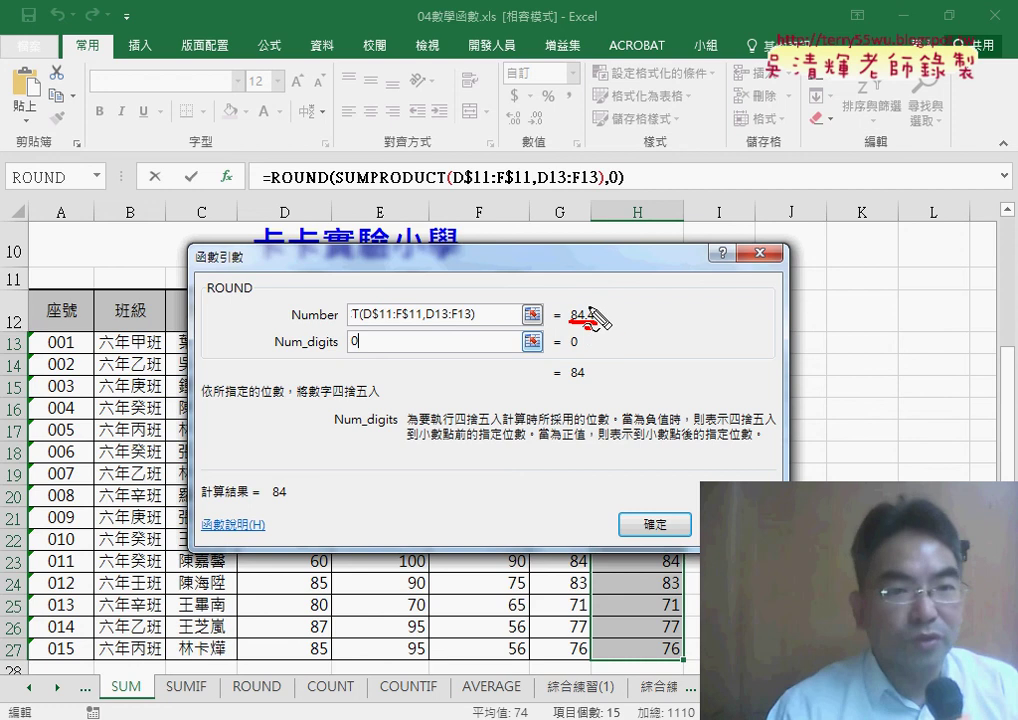
left_click_drag(592, 306, 594, 381)
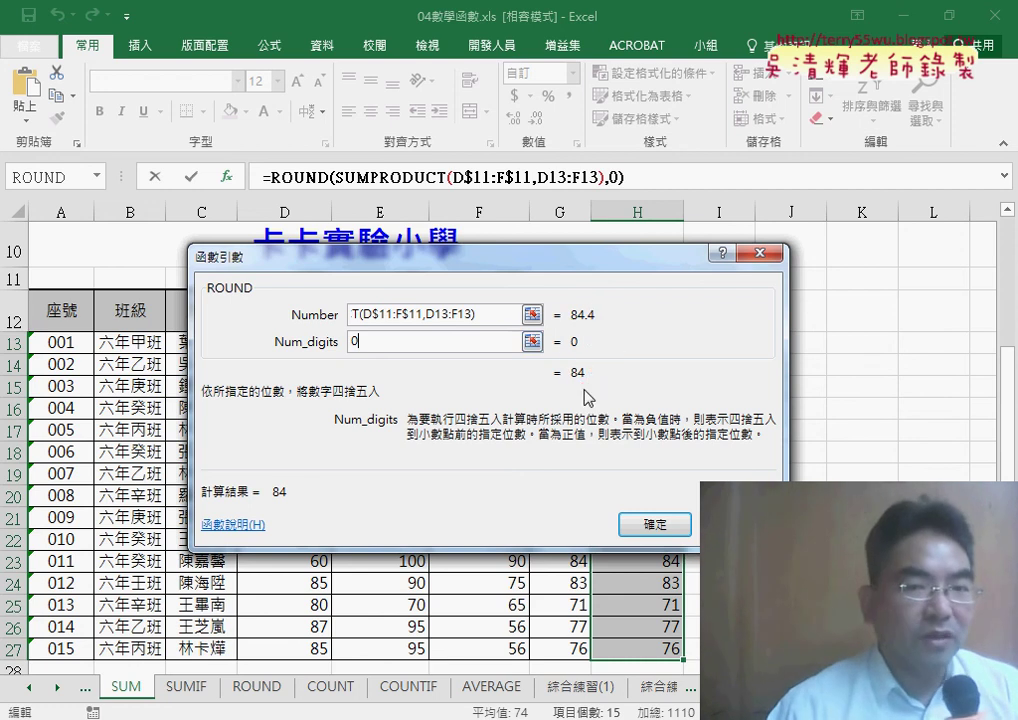
left_click(652, 524)
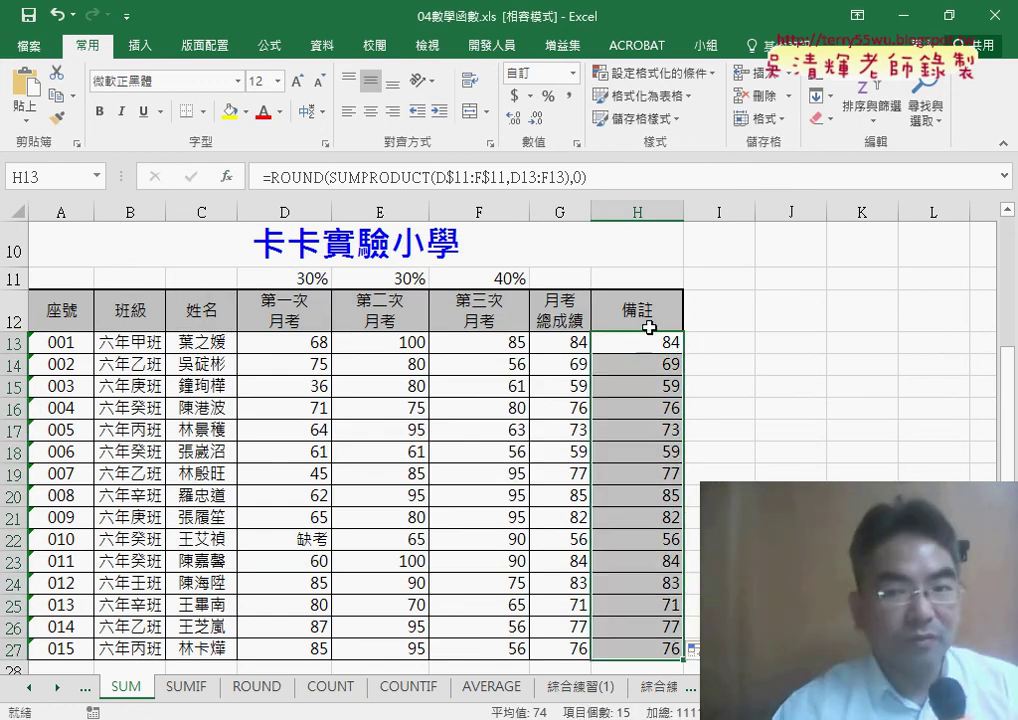
Undo the ROUND edit and compare one-decimal against whole-number display of the SUMPRODUCT totals.
left_click(513, 120)
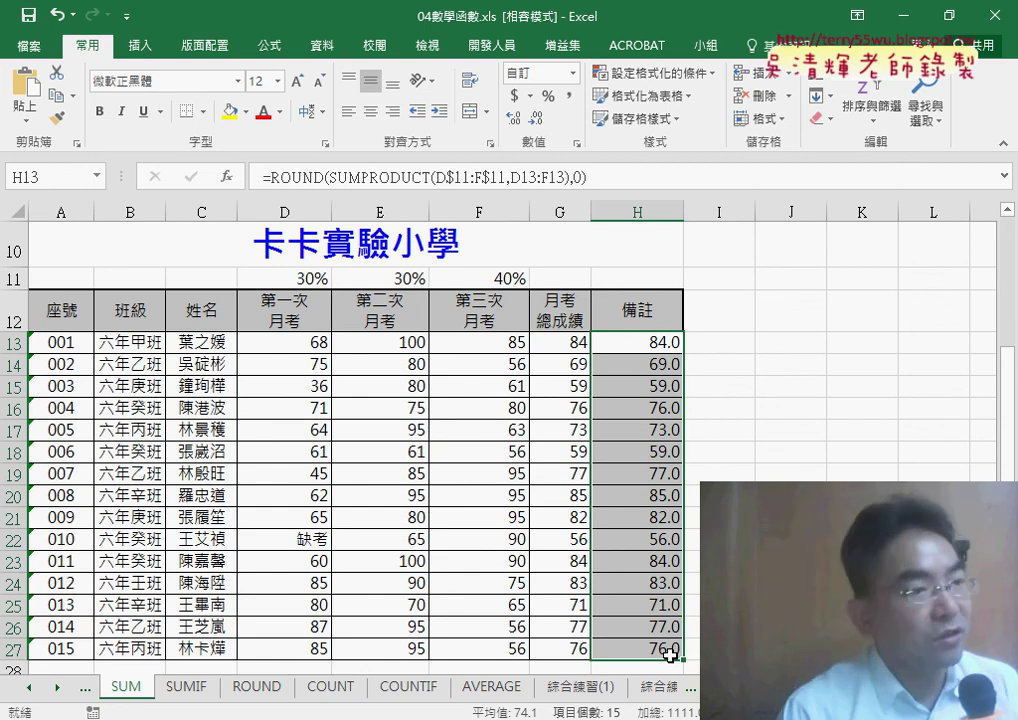
key("ctrl+z")
key("ctrl+z")
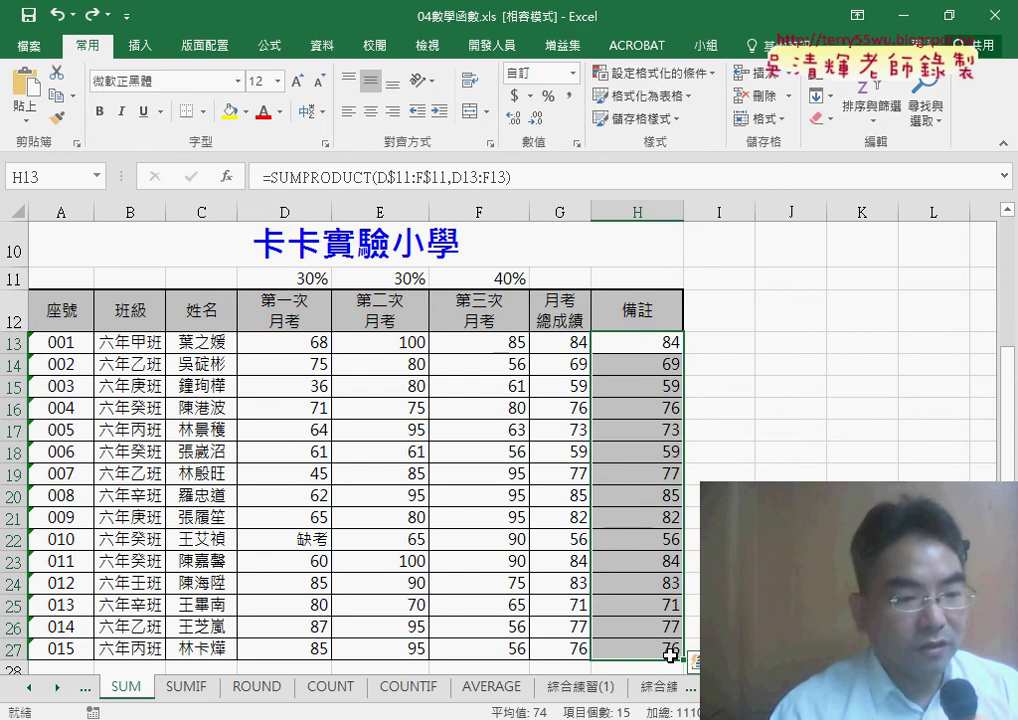
left_click(513, 119)
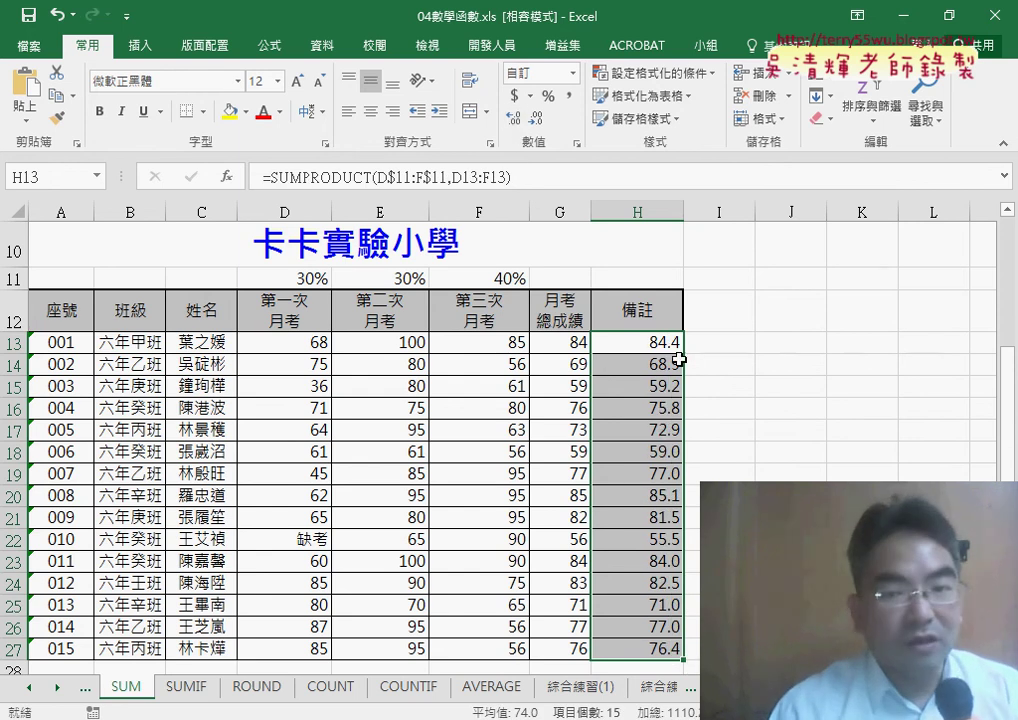
left_click(537, 120)
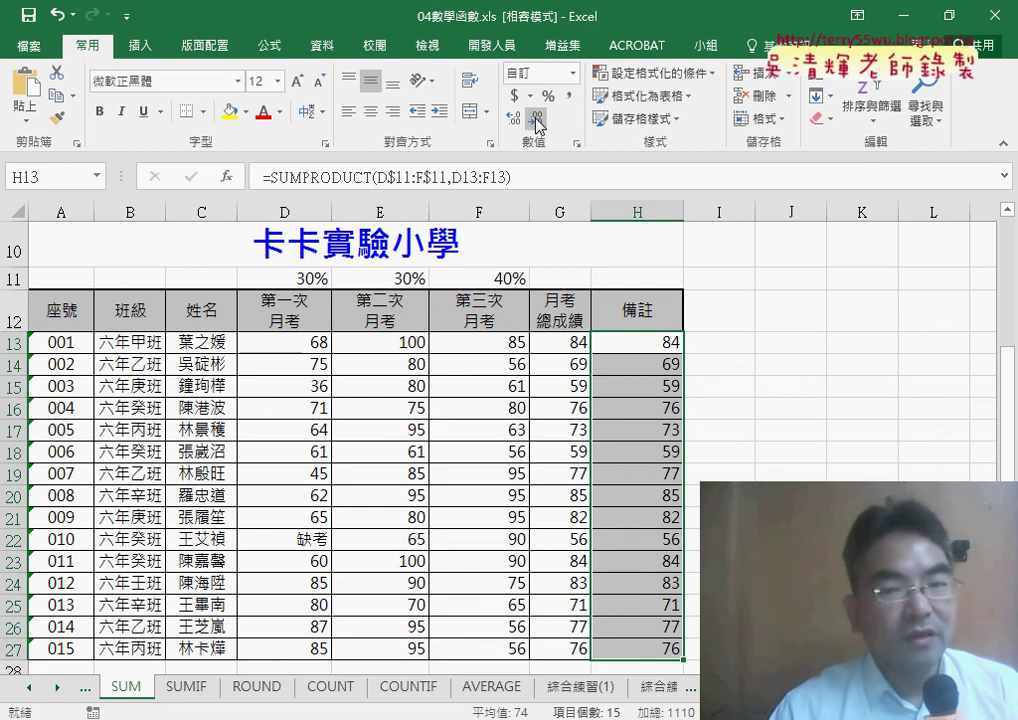
Cut H13's SUMPRODUCT text and insert ROUND from the Most Recently Used functions.
left_click(634, 340)
left_click(268, 177)
right_click(484, 180)
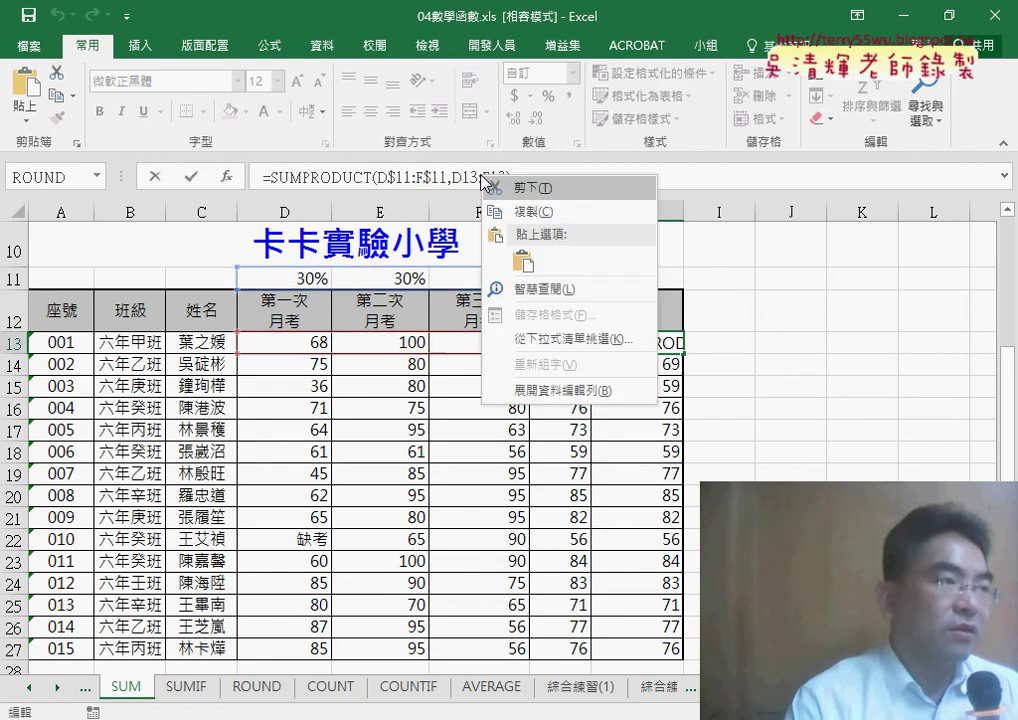
left_click(530, 187)
left_click(227, 176)
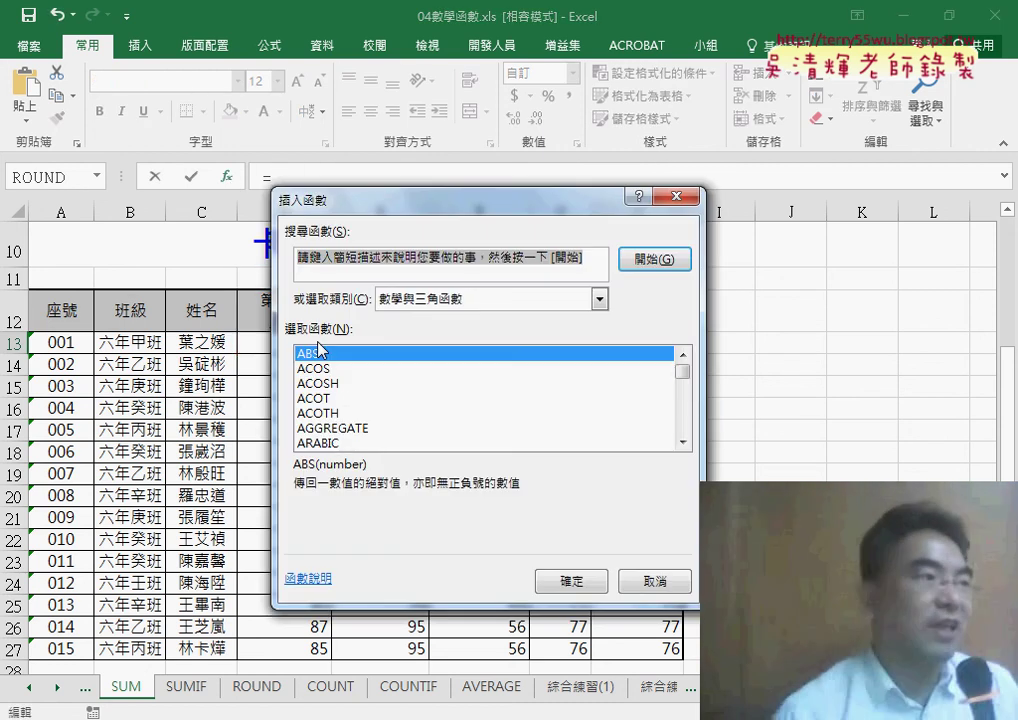
left_click(495, 299)
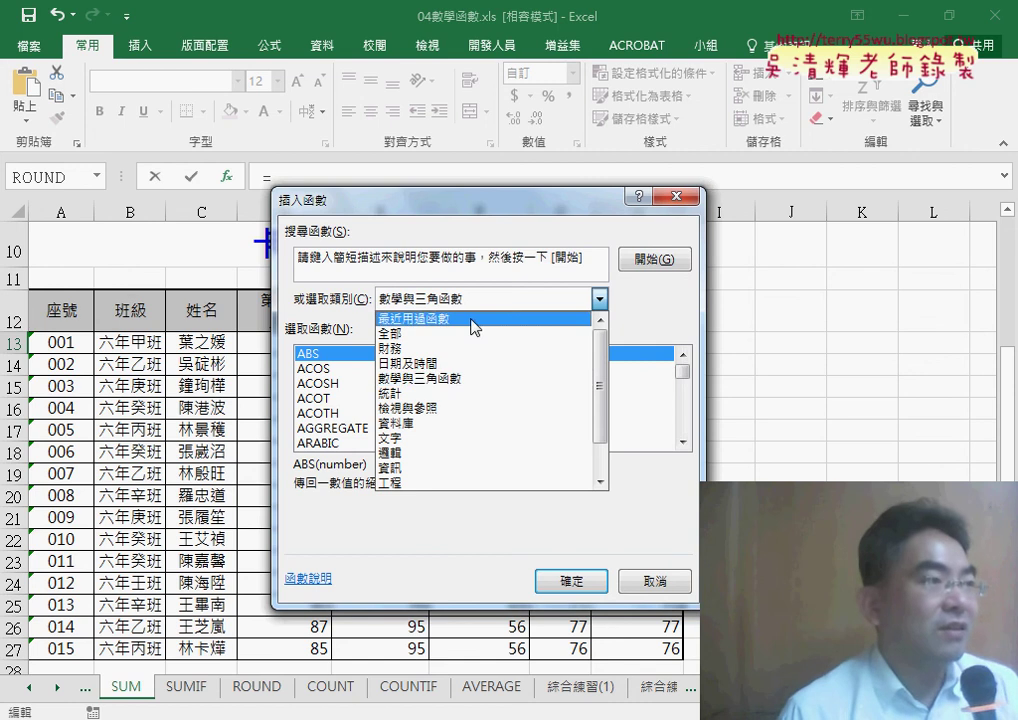
left_click(473, 322)
double_click(330, 354)
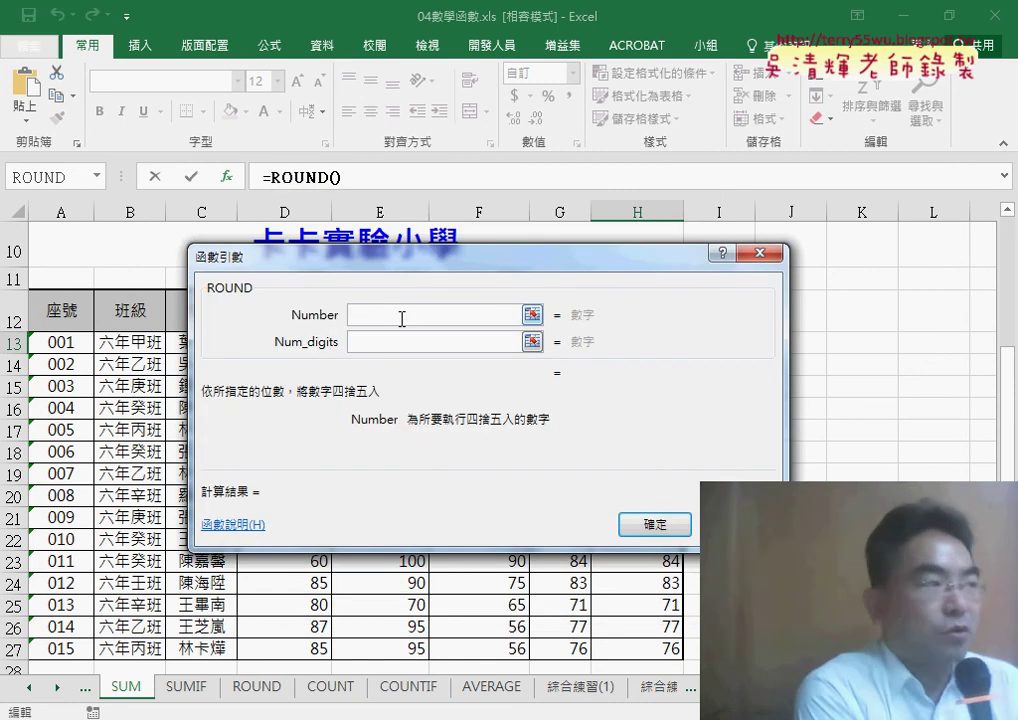
Paste SUMPRODUCT into Number and try Num_digits 0, 1, then -1, rounding to 80.
right_click(402, 316)
left_click(428, 376)
left_click(388, 343)
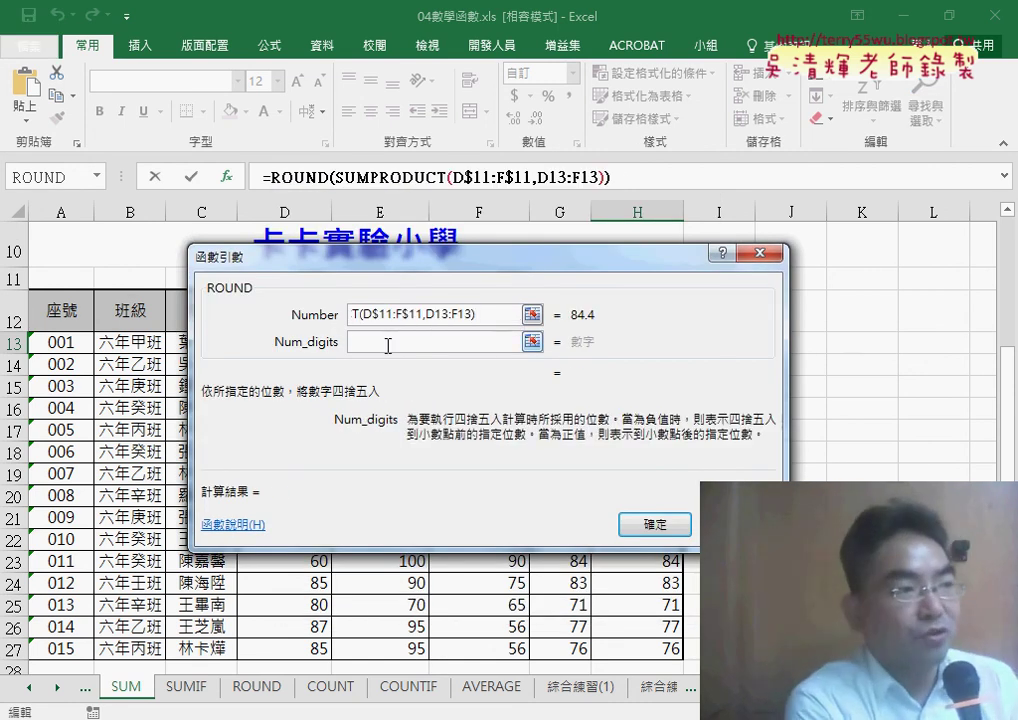
type("0")
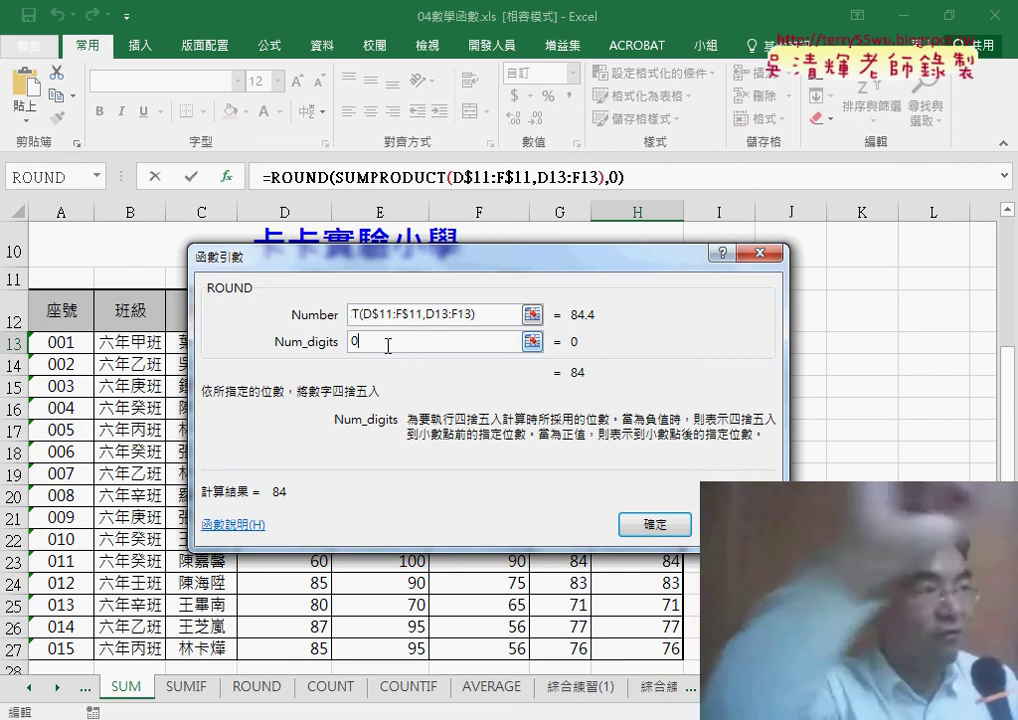
key("BackSpace")
type("1")
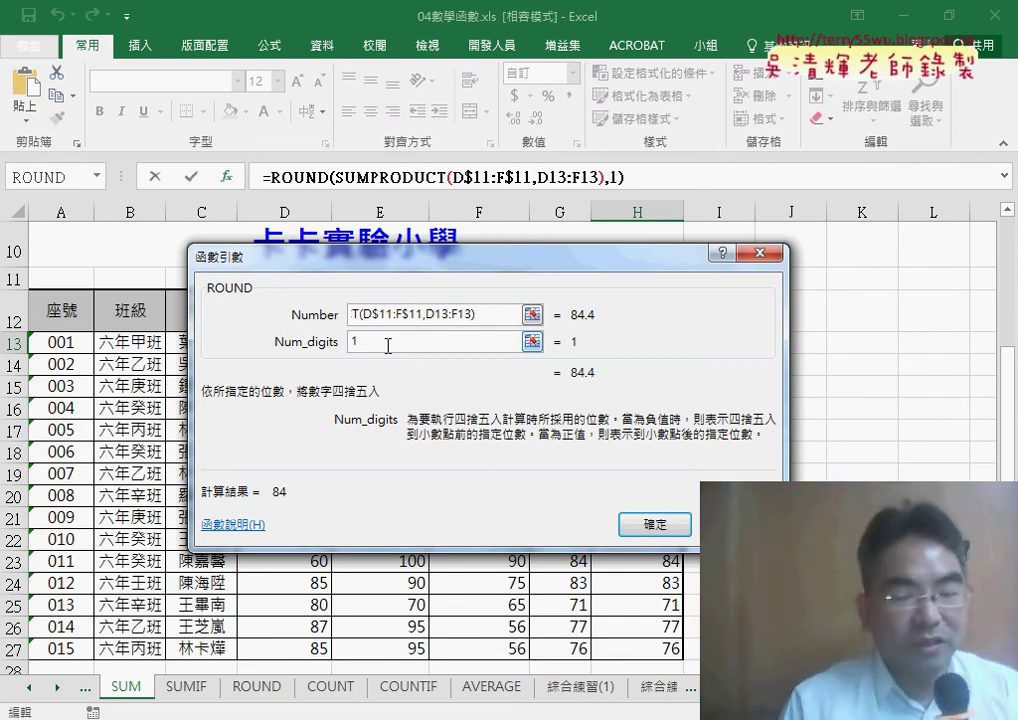
key("BackSpace")
type("-")
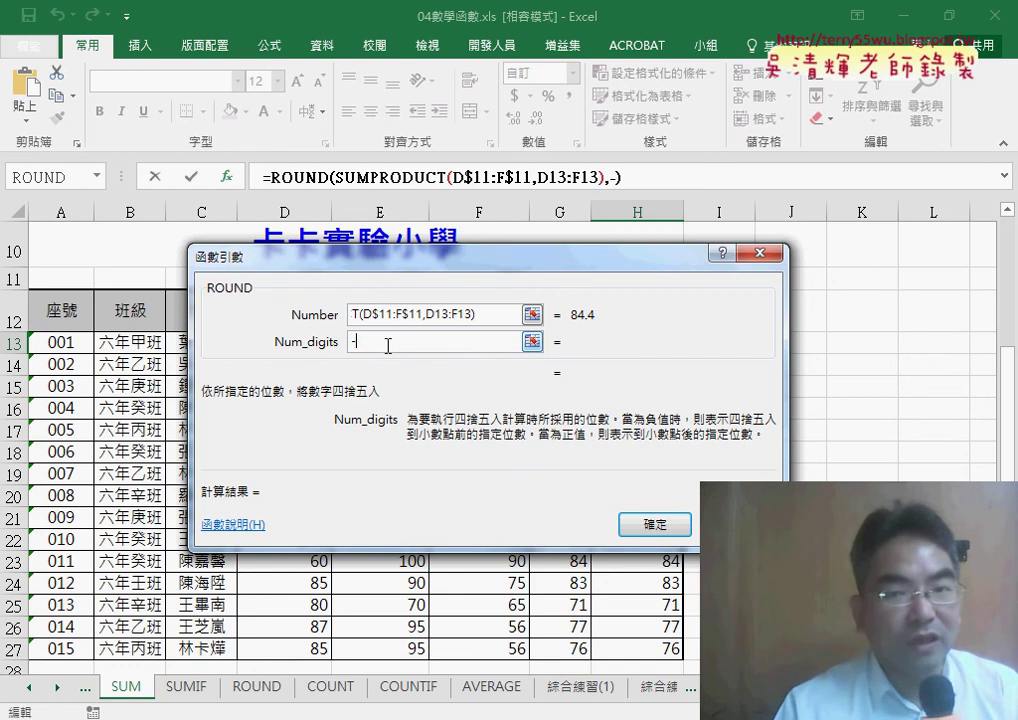
type("1")
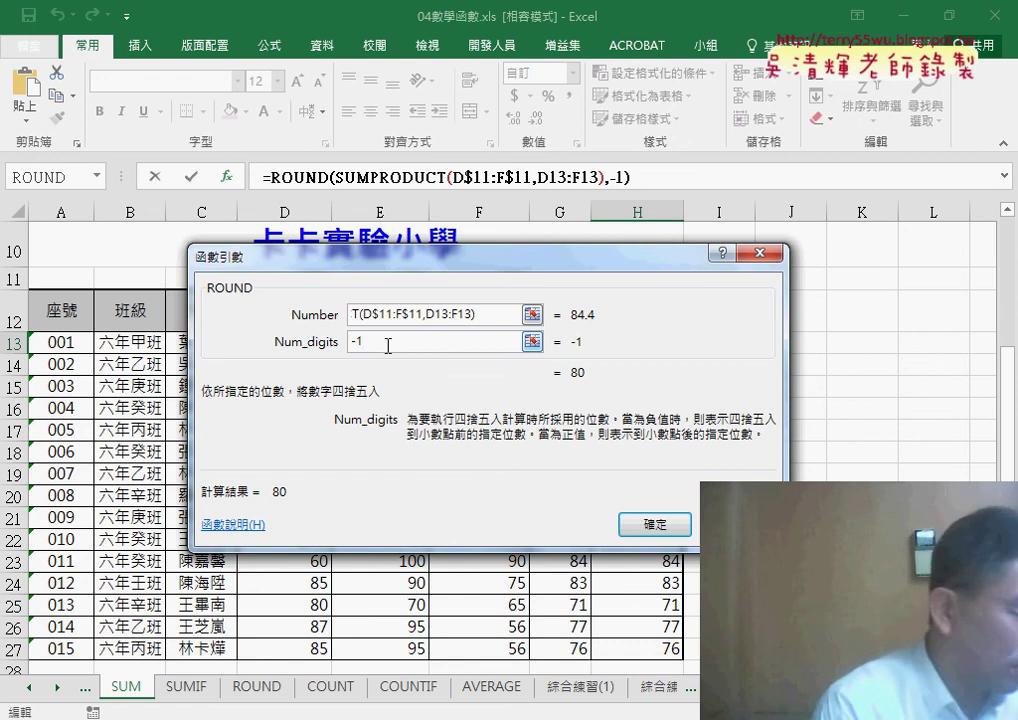